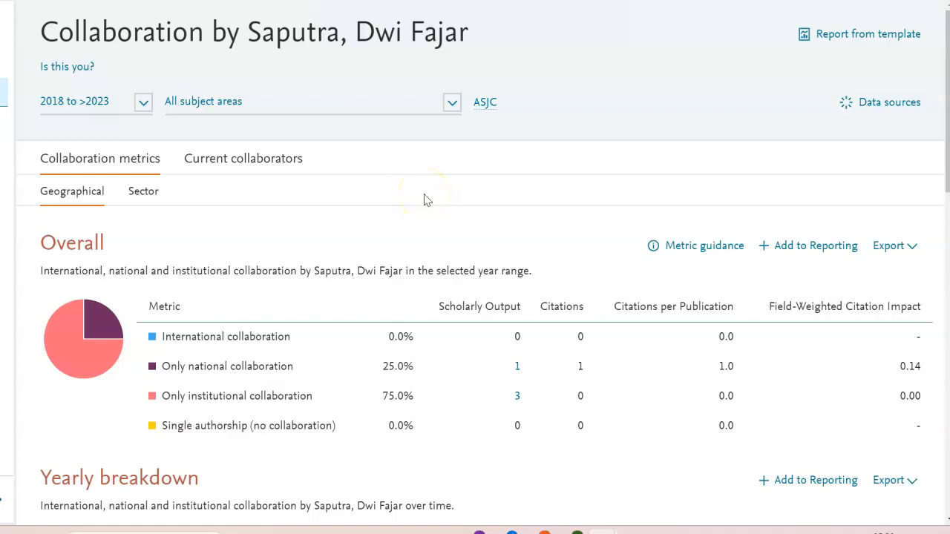
- Review the available year ranges and subject areas for the researcher's collaboration report without changing either filter
{"action": "left_click", "coordinate": [144, 101]}
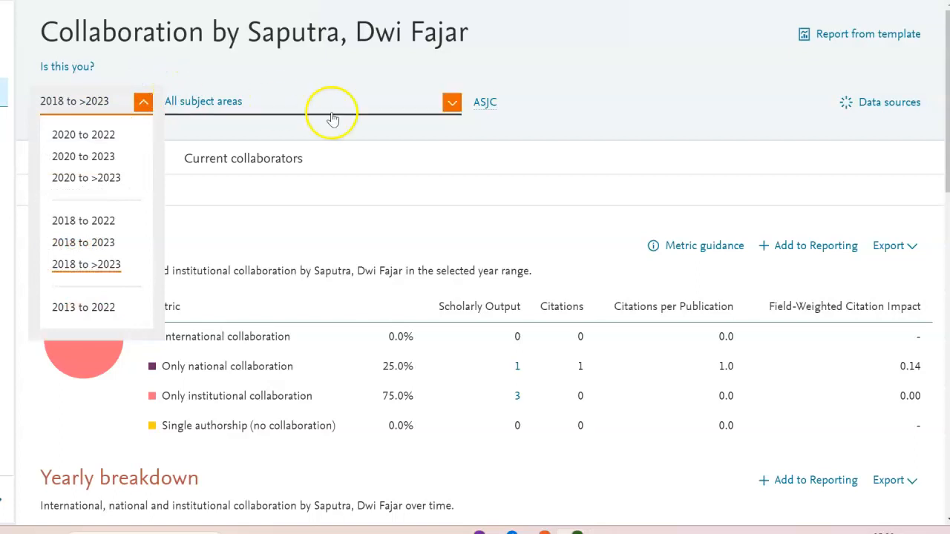
{"action": "left_click", "coordinate": [593, 97]}
{"action": "left_click", "coordinate": [452, 100]}
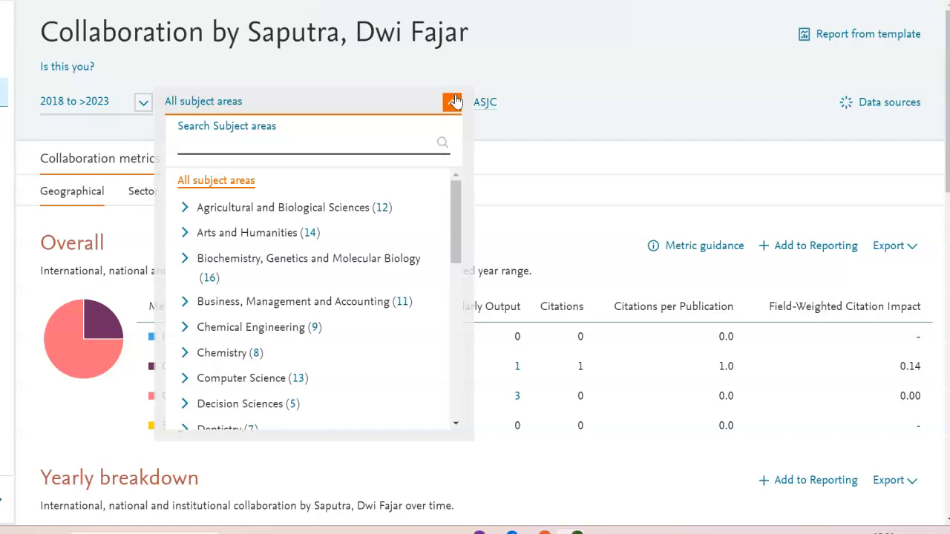
{"action": "left_click", "coordinate": [560, 105]}
- Review the ASJC, FORD, QS and THE subject classification schemes, leaving the current selection as it is
{"action": "left_click", "coordinate": [496, 109]}
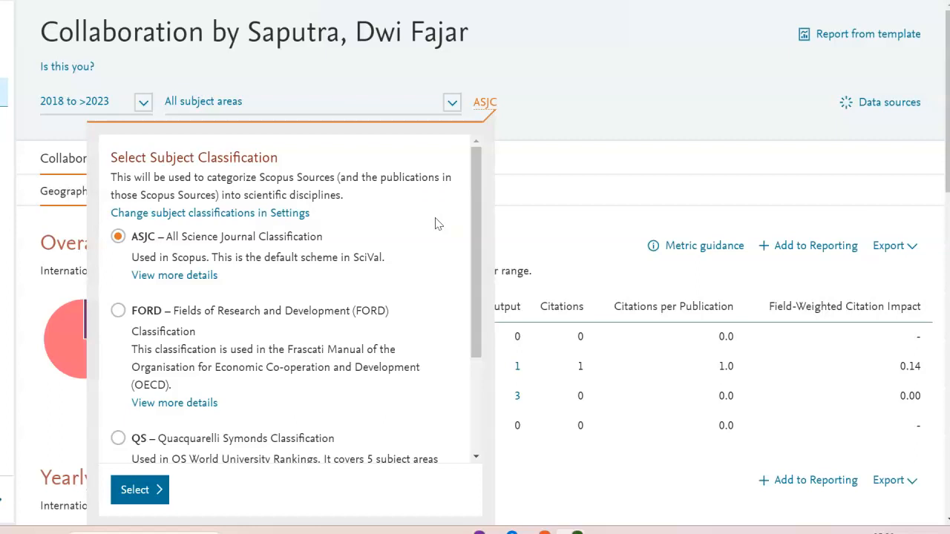
{"action": "scroll", "coordinate": [438, 224], "scroll_direction": "down", "scroll_amount": 1}
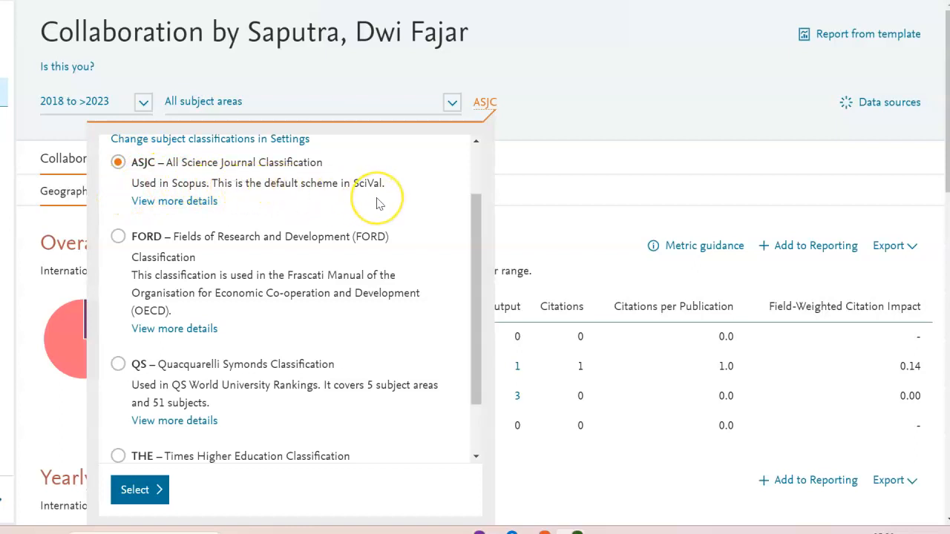
{"action": "scroll", "coordinate": [379, 204], "scroll_direction": "down", "scroll_amount": 2}
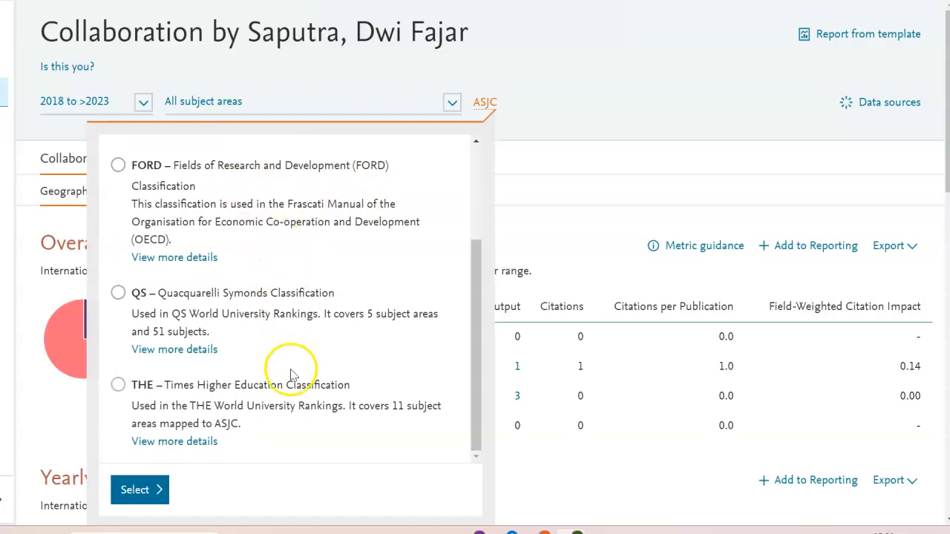
{"action": "scroll", "coordinate": [297, 425], "scroll_direction": "up", "scroll_amount": 4}
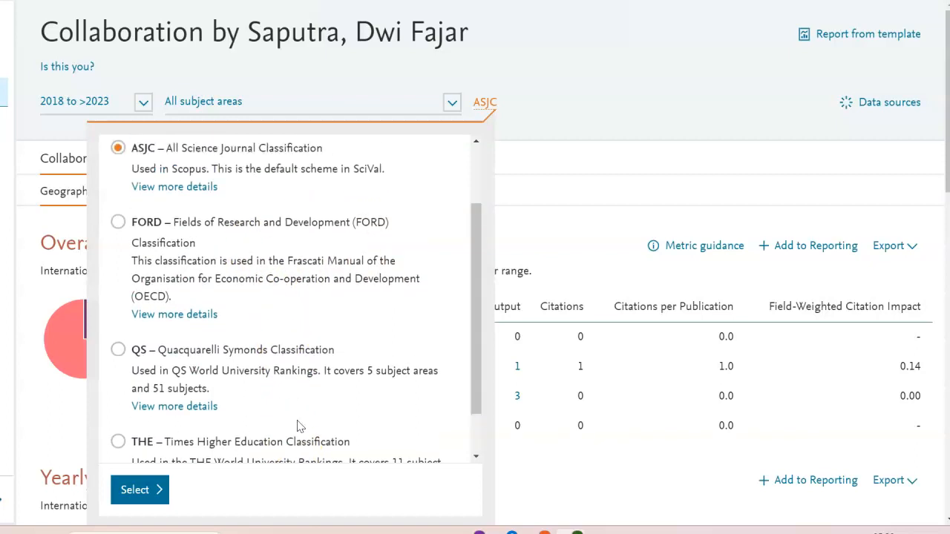
{"action": "scroll", "coordinate": [297, 425], "scroll_direction": "down", "scroll_amount": 4}
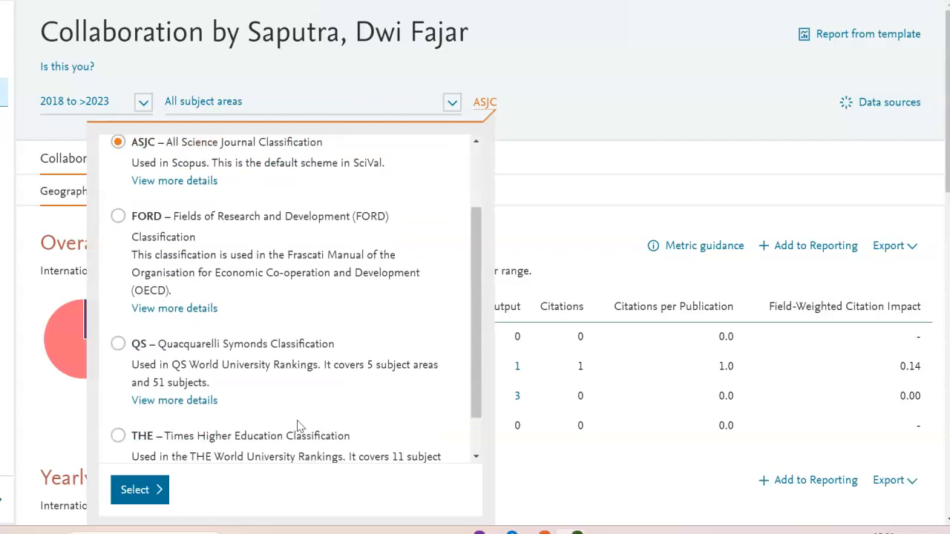
{"action": "scroll", "coordinate": [299, 426], "scroll_direction": "down", "scroll_amount": 1}
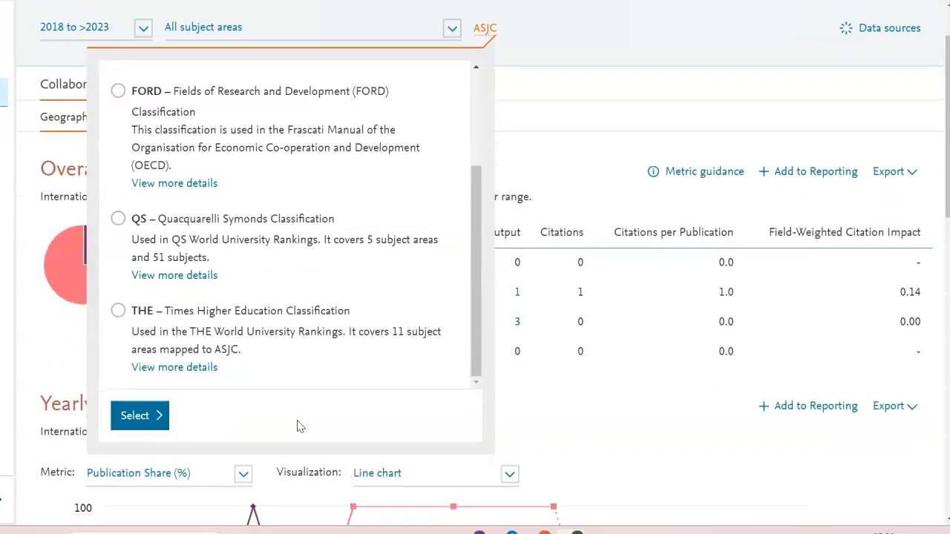
{"action": "scroll", "coordinate": [297, 409], "scroll_direction": "up", "scroll_amount": 1}
{"action": "scroll", "coordinate": [301, 410], "scroll_direction": "up", "scroll_amount": 4}
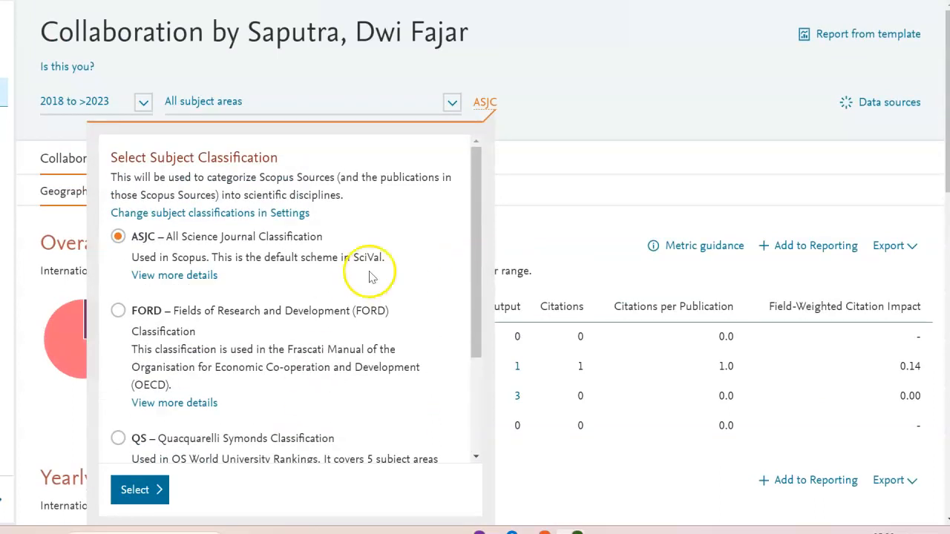
{"action": "left_click", "coordinate": [601, 111]}
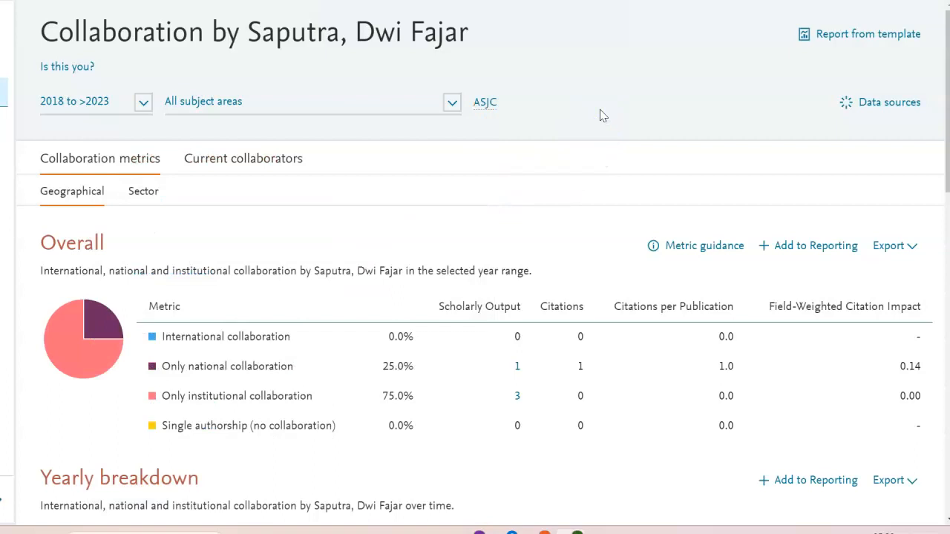
- Examine the overall geographical collaboration metrics by collaboration type for scholarly output, citations and field-weighted impact
{"action": "scroll", "coordinate": [603, 116], "scroll_direction": "down", "scroll_amount": 2}
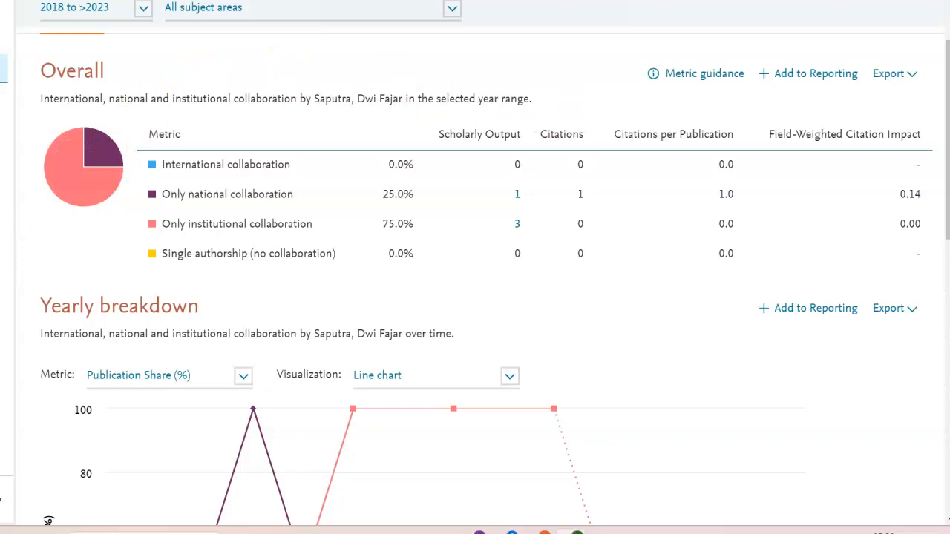
{"action": "scroll", "coordinate": [530, 316], "scroll_direction": "down", "scroll_amount": 2}
{"action": "scroll", "coordinate": [530, 317], "scroll_direction": "up", "scroll_amount": 4}
{"action": "left_click", "coordinate": [531, 311]}
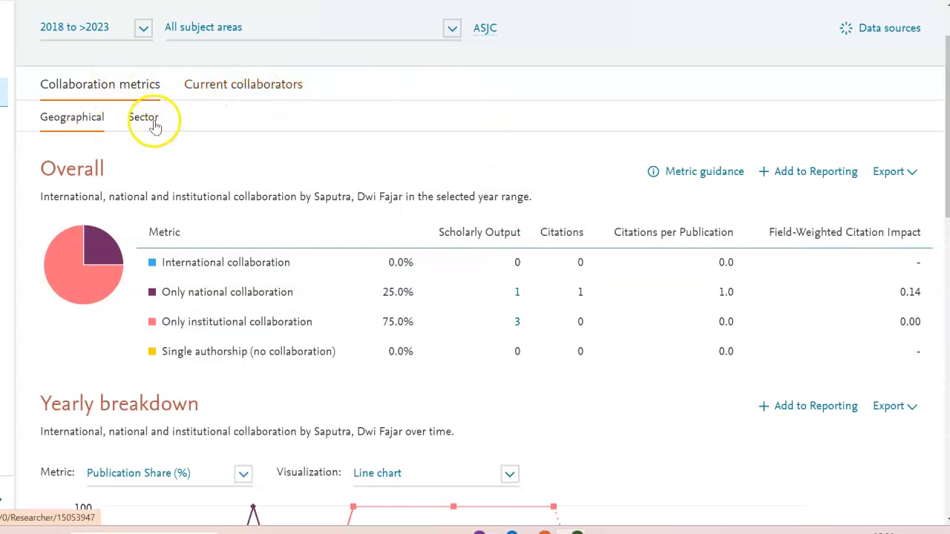
{"action": "scroll", "coordinate": [557, 167], "scroll_direction": "down", "scroll_amount": 1}
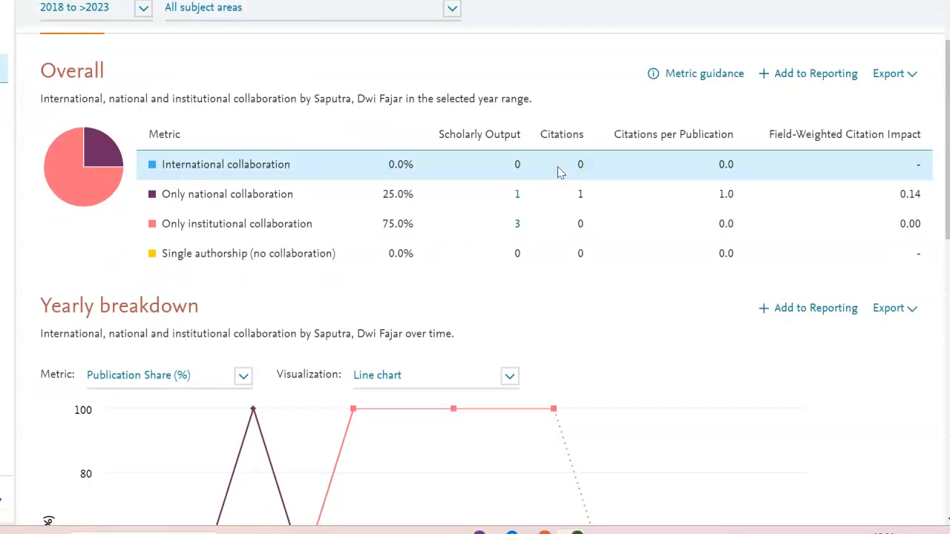
{"action": "left_click", "coordinate": [526, 220]}
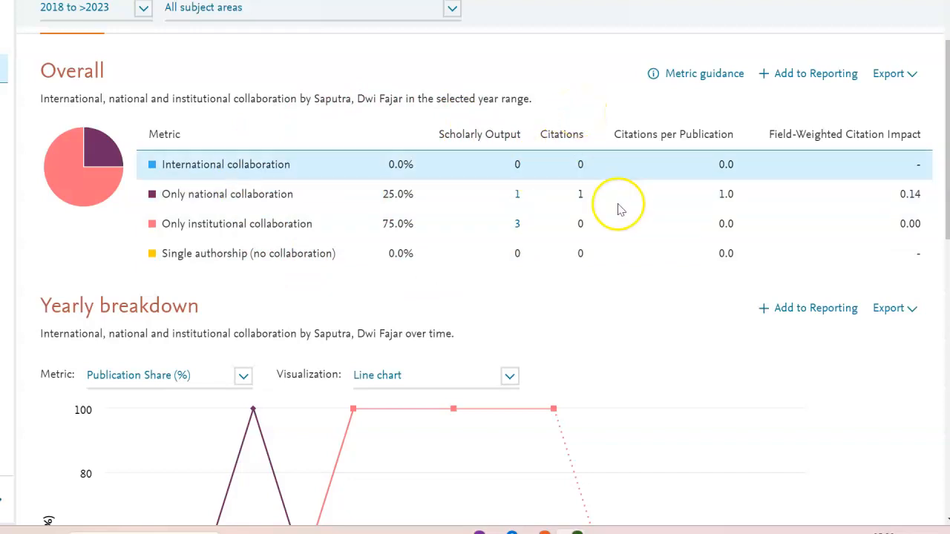
- Examine the yearly breakdown line chart, its selectable metrics and the table of yearly values by collaboration type
{"action": "scroll", "coordinate": [725, 316], "scroll_direction": "down", "scroll_amount": 1}
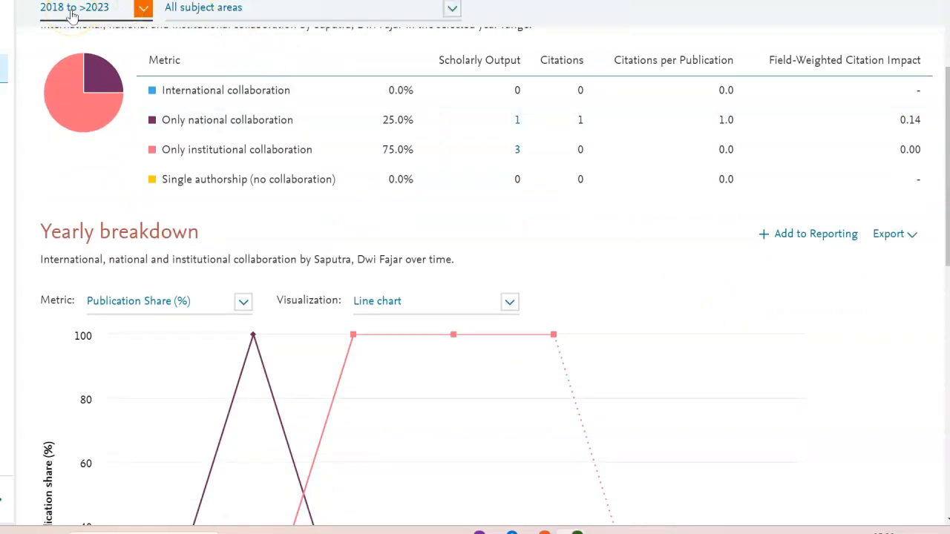
{"action": "scroll", "coordinate": [742, 272], "scroll_direction": "down", "scroll_amount": 2}
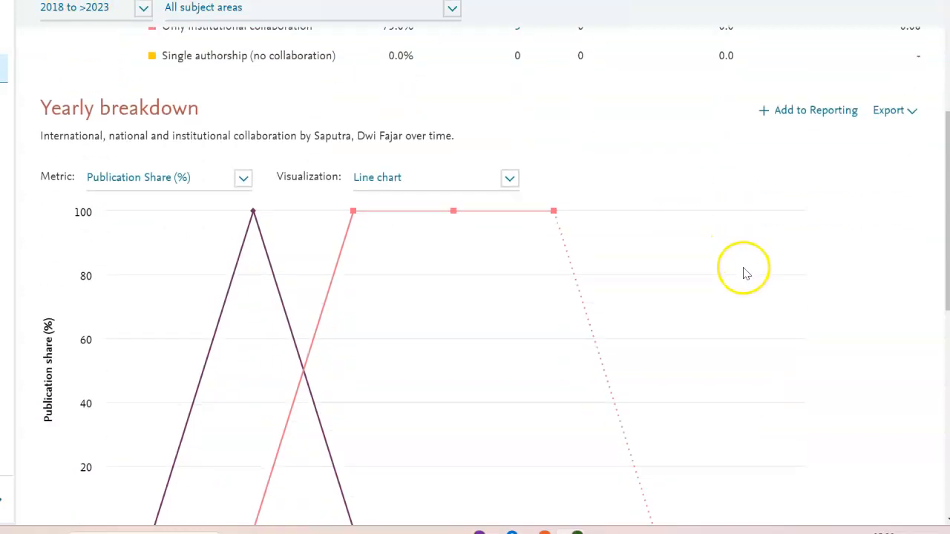
{"action": "scroll", "coordinate": [748, 273], "scroll_direction": "down", "scroll_amount": 2}
{"action": "scroll", "coordinate": [747, 272], "scroll_direction": "up", "scroll_amount": 1}
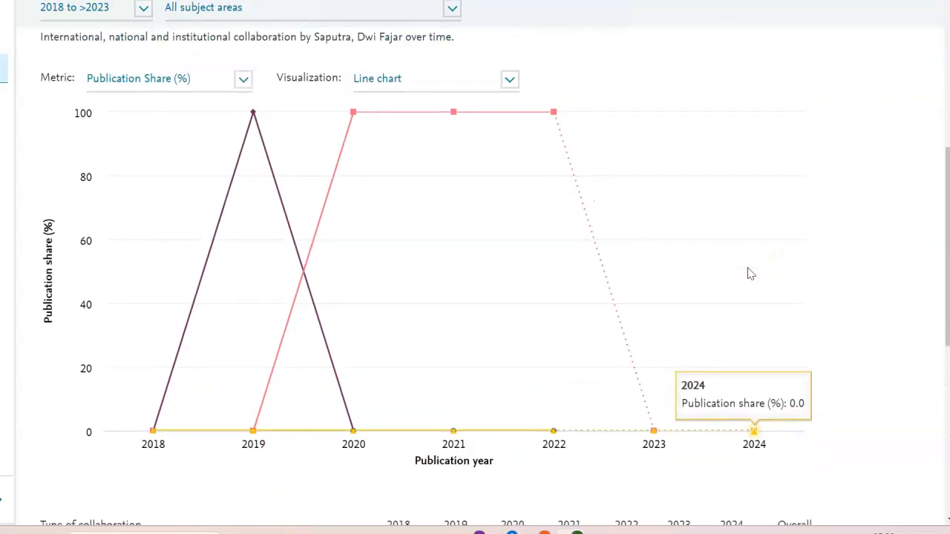
{"action": "mouse_move", "coordinate": [252, 117]}
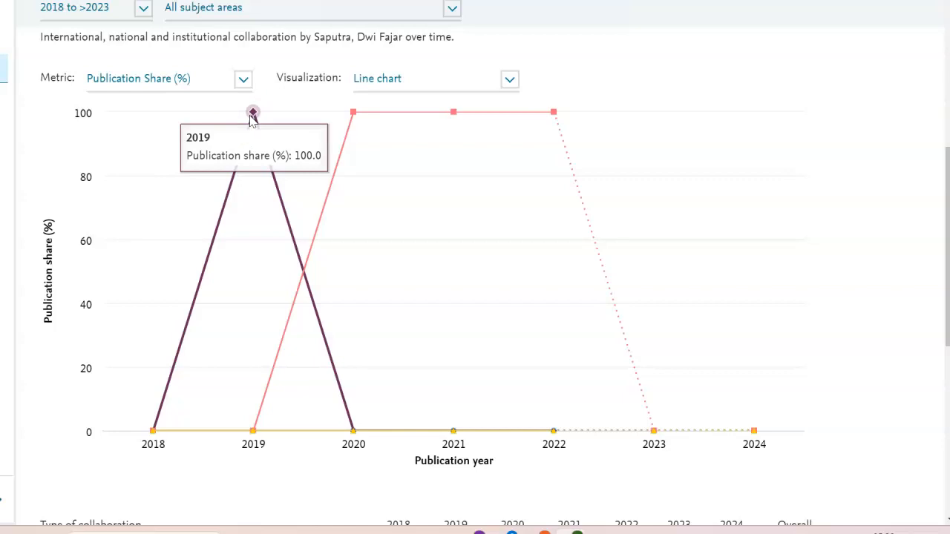
{"action": "left_click", "coordinate": [244, 79]}
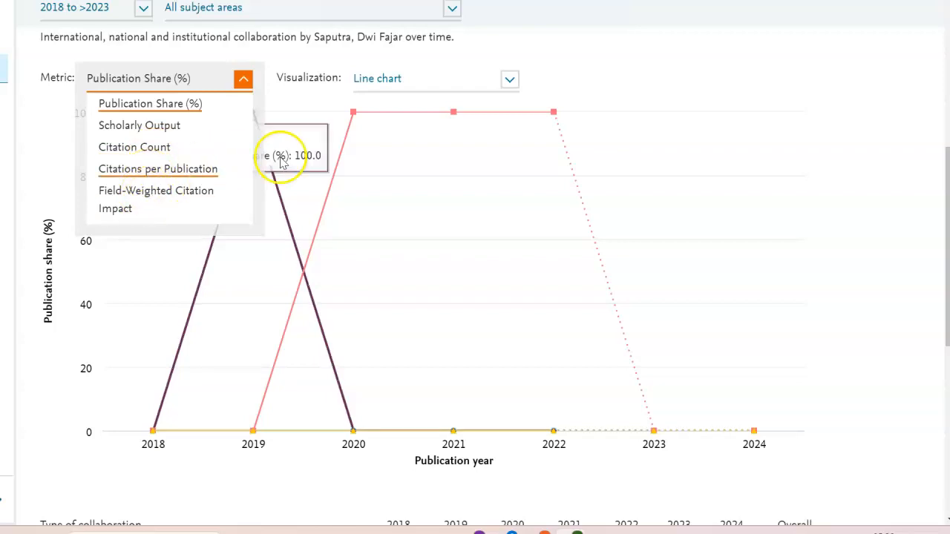
{"action": "left_click", "coordinate": [686, 53]}
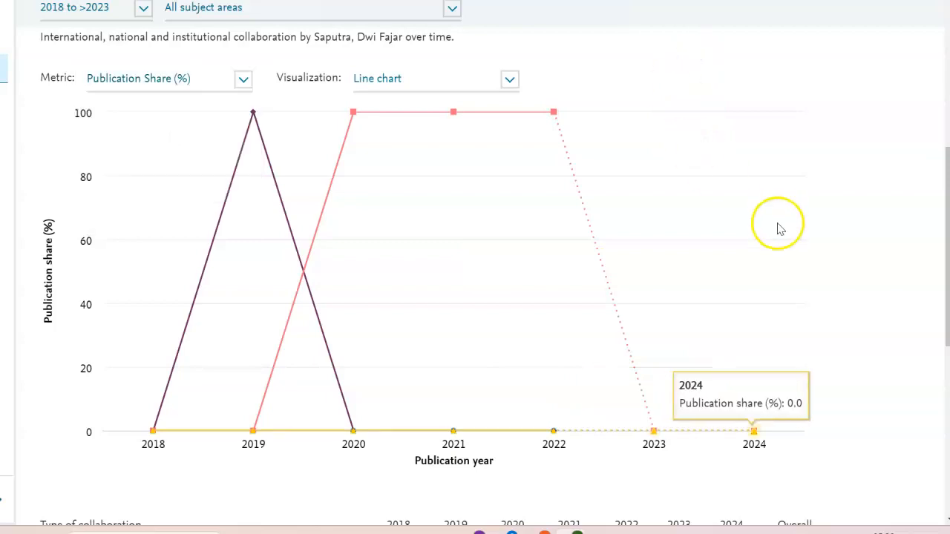
{"action": "scroll", "coordinate": [779, 227], "scroll_direction": "down", "scroll_amount": 5}
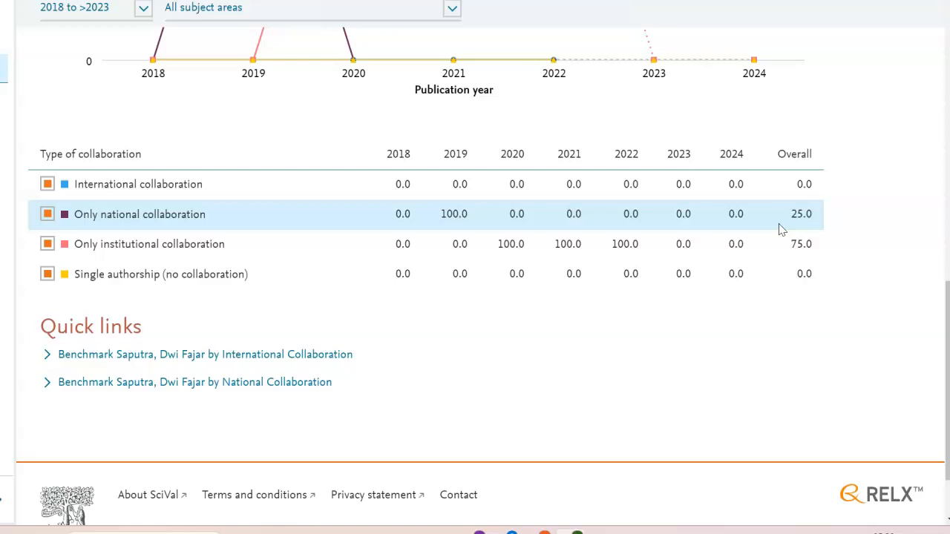
{"action": "mouse_move", "coordinate": [353, 58]}
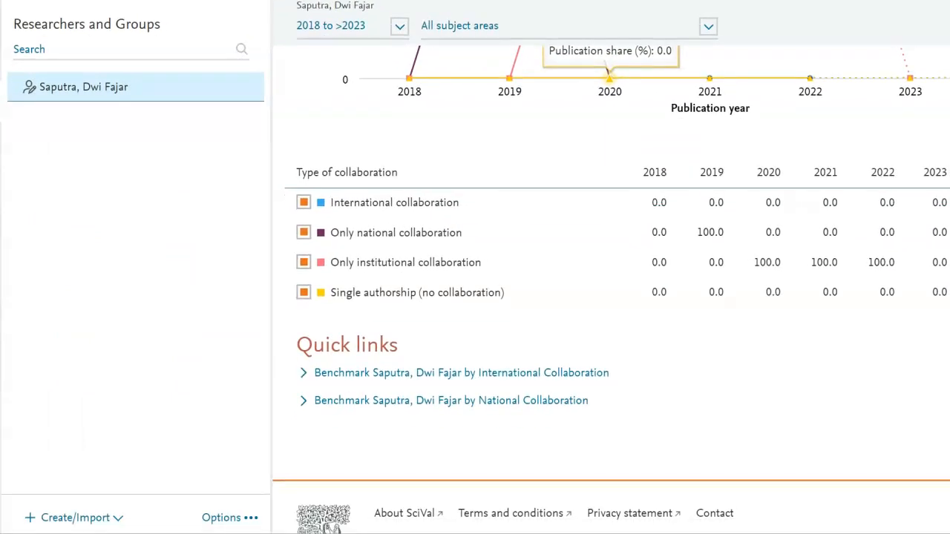
- Start defining a new researcher and enter the researcher's first name and last name
{"action": "left_click", "coordinate": [58, 518]}
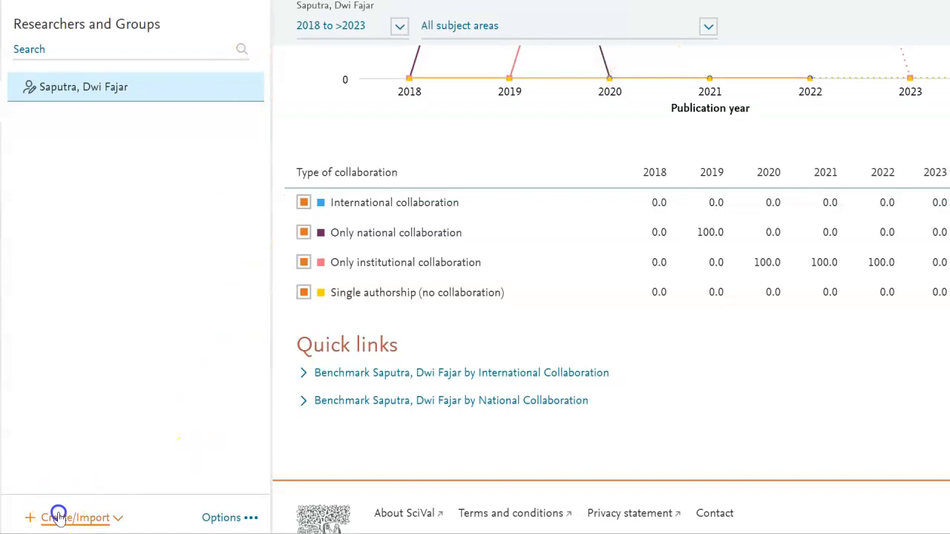
{"action": "left_click", "coordinate": [99, 398]}
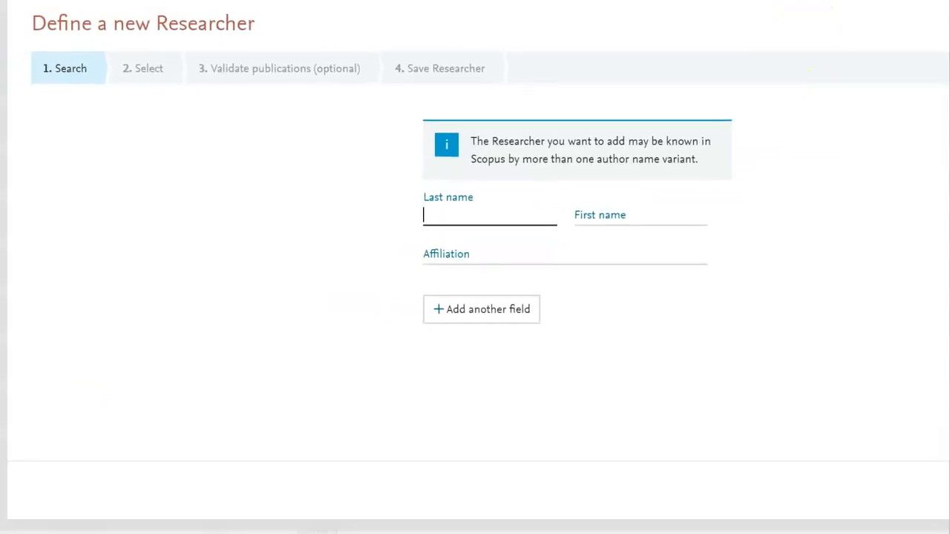
{"action": "left_click", "coordinate": [504, 216]}
{"action": "left_click", "coordinate": [626, 213]}
{"action": "type", "text": "Eldiza"}
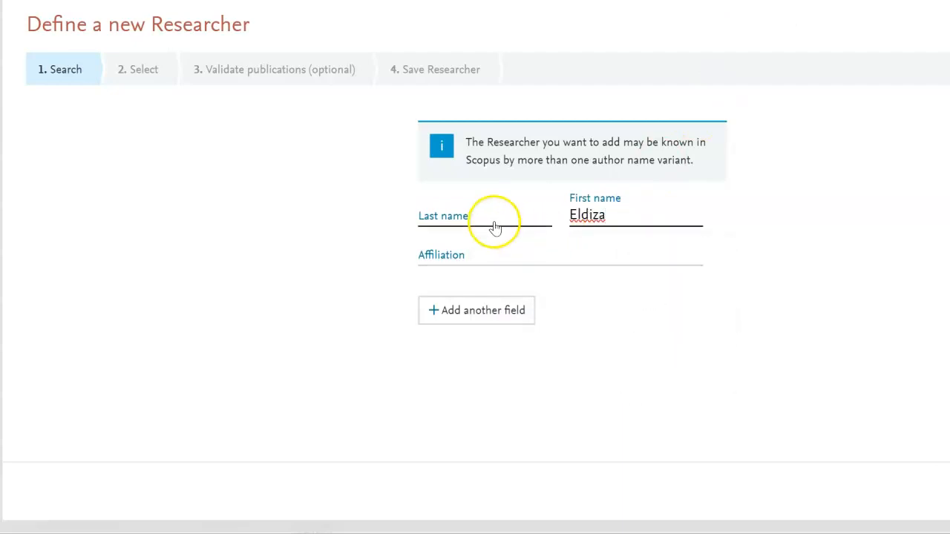
{"action": "left_click", "coordinate": [493, 224]}
{"action": "type", "text": "Puji "}
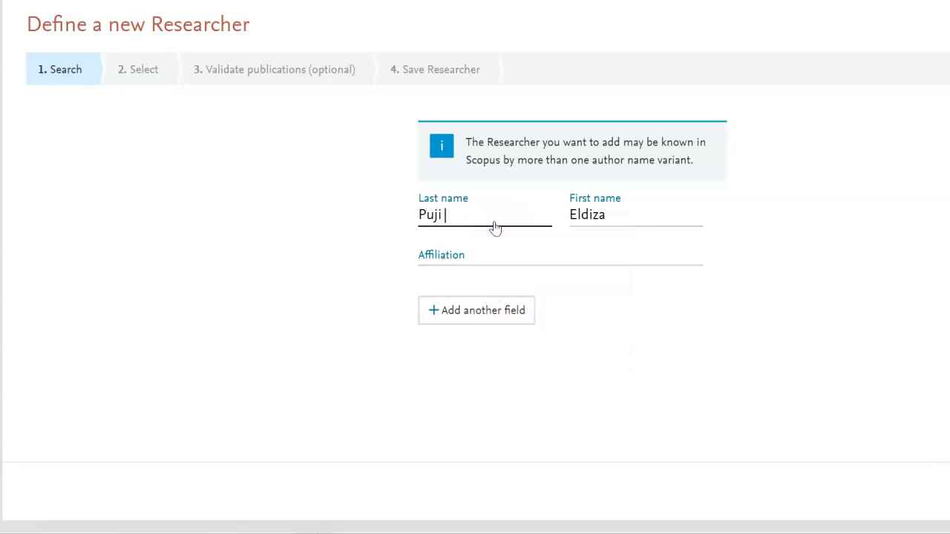
{"action": "type", "text": "Rahmi"}
- Set the affiliation to Universitas Pembangunan Nasional Veteran Jakarta and search for the author
{"action": "left_click", "coordinate": [445, 259]}
{"action": "type", "text": "Uni"}
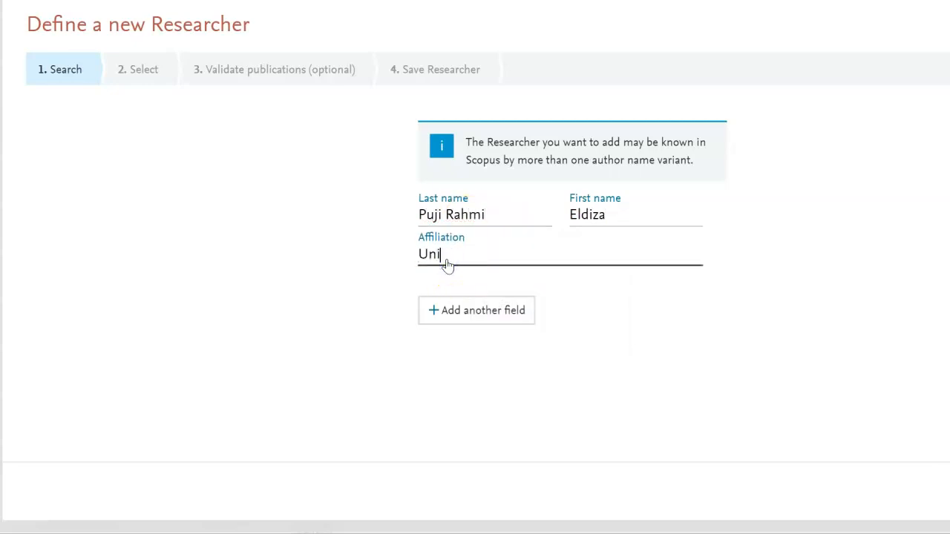
{"action": "type", "text": "versitas Pembangunan nas"}
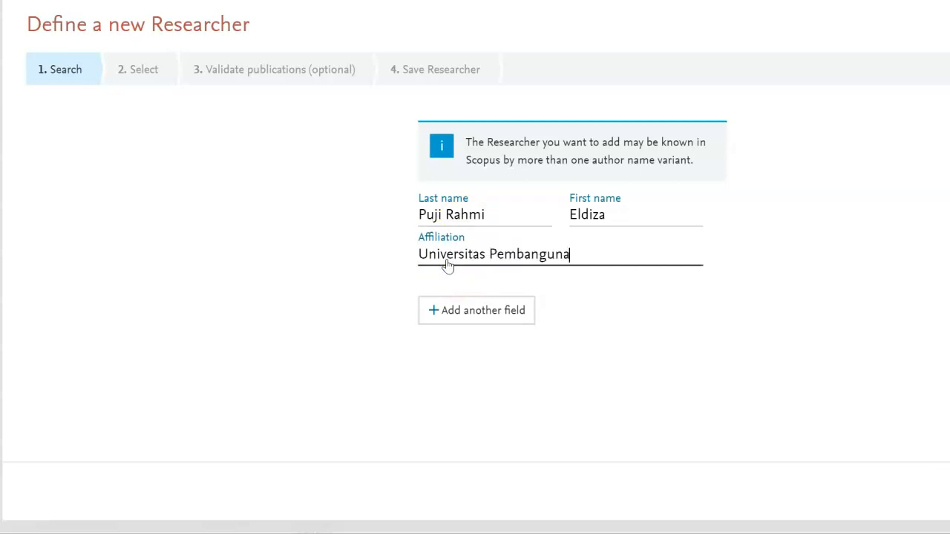
{"action": "key", "text": "BackSpace"}
{"action": "key", "text": "BackSpace"}
{"action": "key", "text": "BackSpace"}
{"action": "type", "text": "Nasional Vet"}
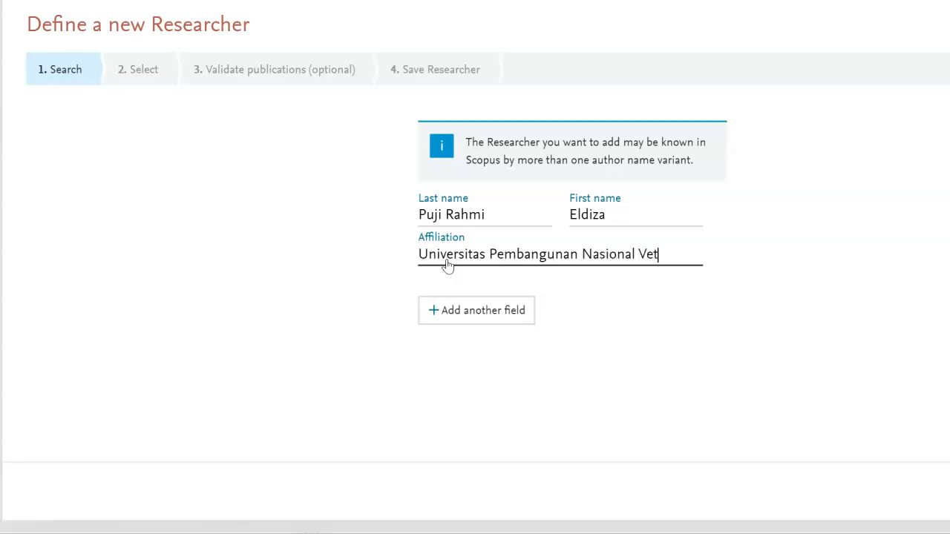
{"action": "type", "text": "eran Jakarta"}
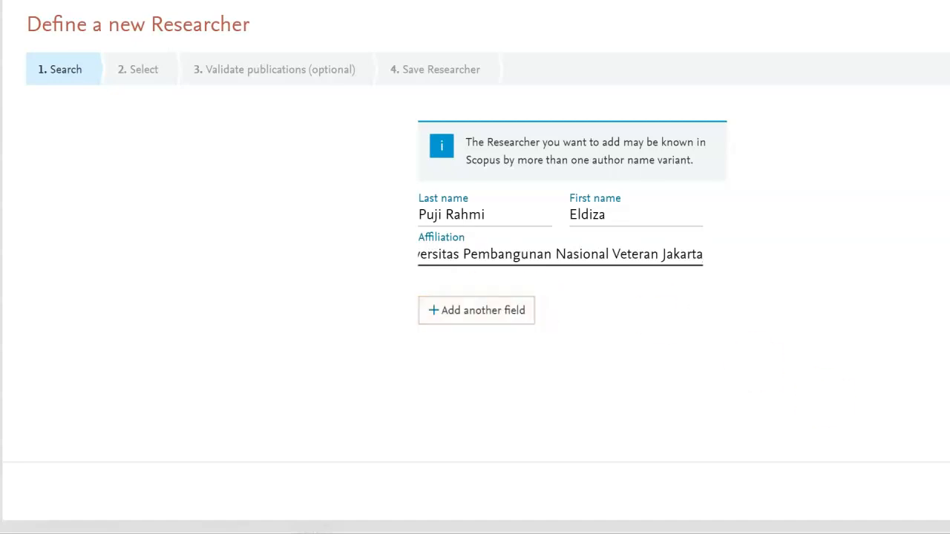
{"action": "key", "text": "Return"}
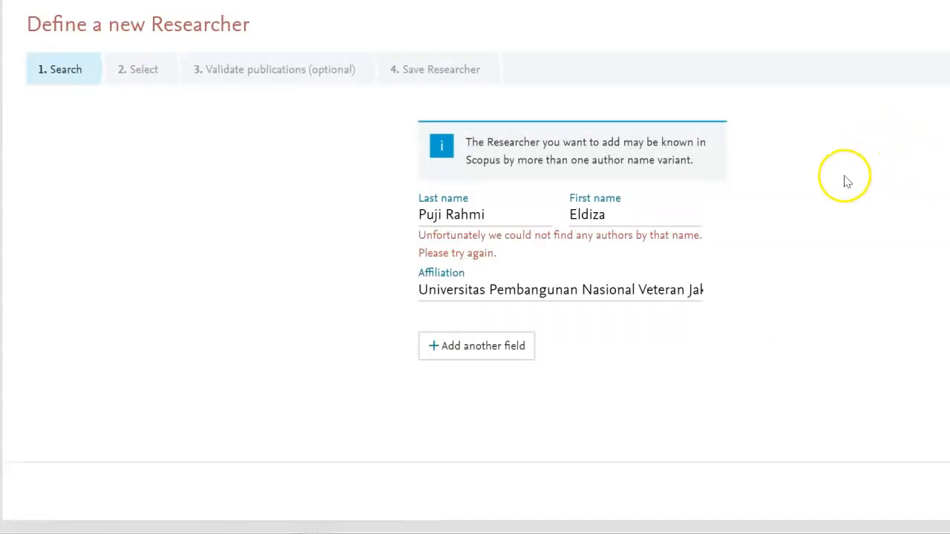
- Move the middle name from the last name field to the first name field, keeping only the surname as last name, and search again
{"action": "left_click", "coordinate": [505, 216]}
{"action": "key", "text": "BackSpace"}
{"action": "key", "text": "BackSpace"}
{"action": "key", "text": "BackSpace"}
{"action": "key", "text": "BackSpace"}
{"action": "key", "text": "BackSpace"}
{"action": "key", "text": "BackSpace"}
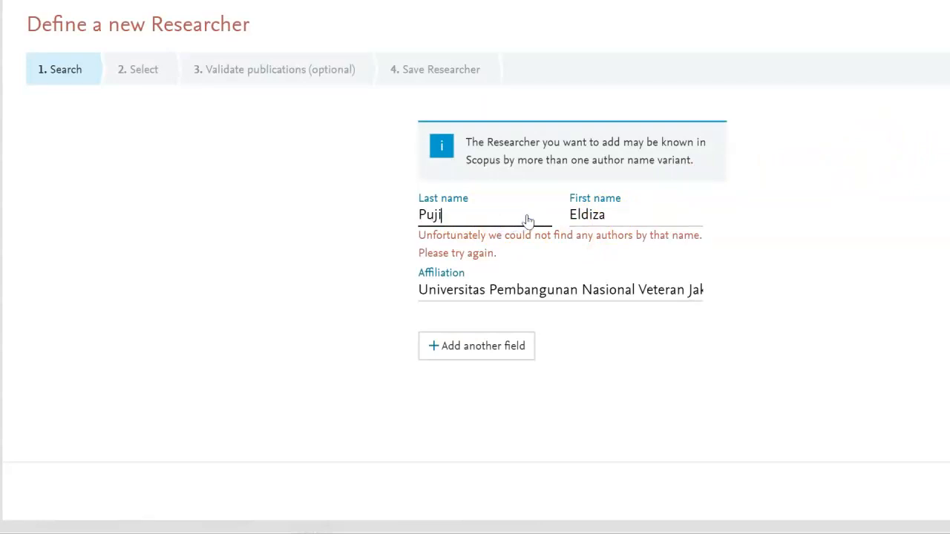
{"action": "left_click", "coordinate": [643, 215]}
{"action": "type", "text": "Puji"}
{"action": "left_click", "coordinate": [483, 218]}
{"action": "key", "text": "BackSpace"}
{"action": "key", "text": "BackSpace"}
{"action": "key", "text": "BackSpace"}
{"action": "key", "text": "BackSpace"}
{"action": "type", "text": "Rahmi"}
{"action": "left_click", "coordinate": [473, 219]}
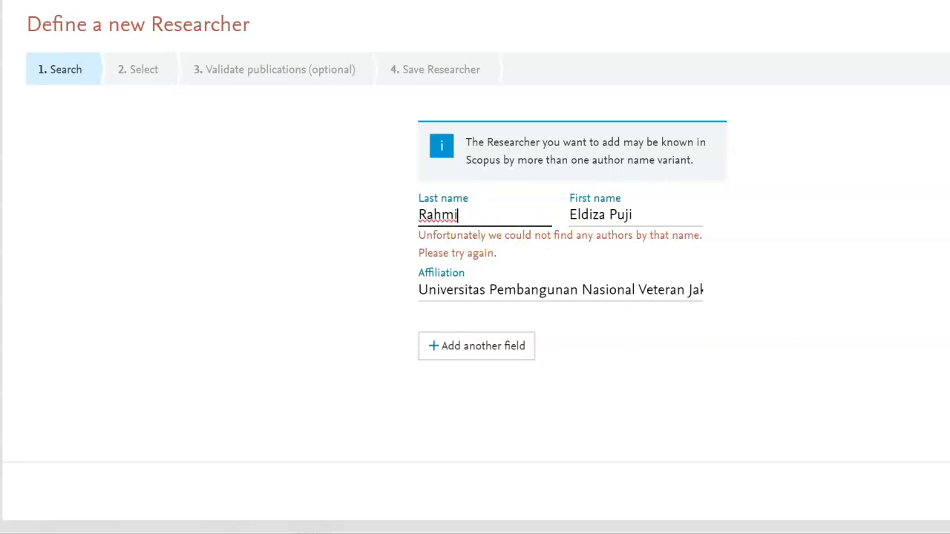
{"action": "key", "text": "Return"}
- Remove the middle name from the researcher's first name in the author search
{"action": "left_click", "coordinate": [668, 221]}
{"action": "left_click", "coordinate": [660, 213]}
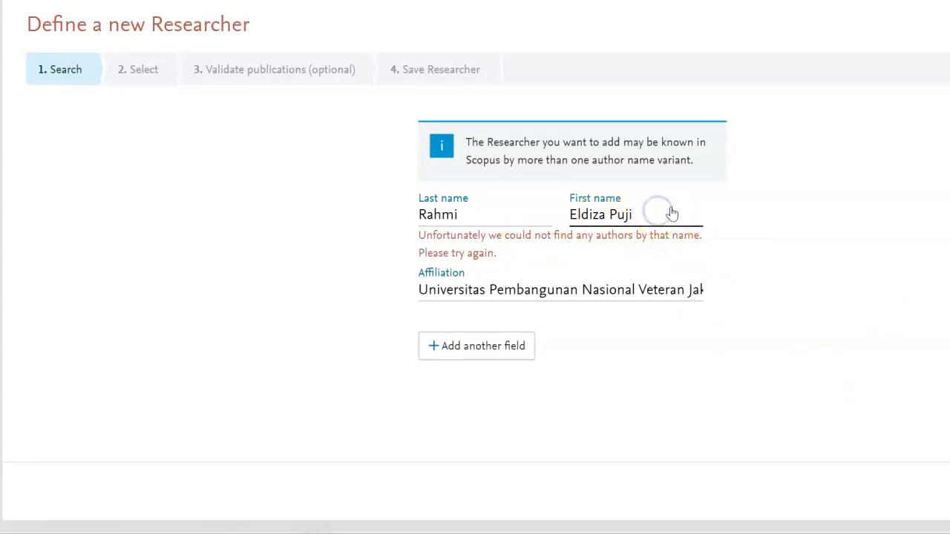
{"action": "key", "text": "BackSpace"}
{"action": "key", "text": "BackSpace"}
{"action": "key", "text": "BackSpace"}
{"action": "key", "text": "BackSpace"}
{"action": "key", "text": "BackSpace"}
{"action": "left_click", "coordinate": [650, 216]}
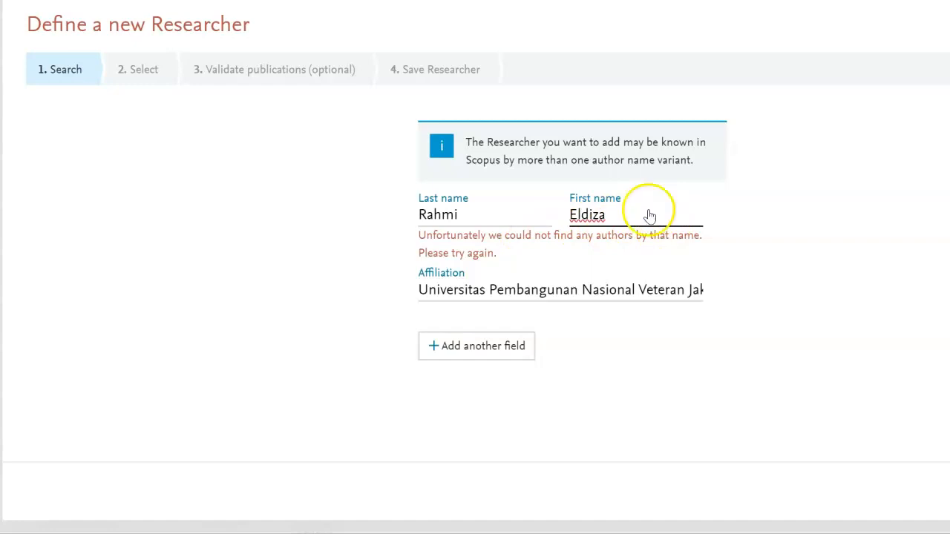
- Try adding the middle name in front of the surname in the last name field and search for the author again
{"action": "left_click", "coordinate": [425, 216]}
{"action": "key", "text": "BackSpace"}
{"action": "type", "text": "Puji"}
{"action": "key", "text": "BackSpace"}
{"action": "type", "text": "r"}
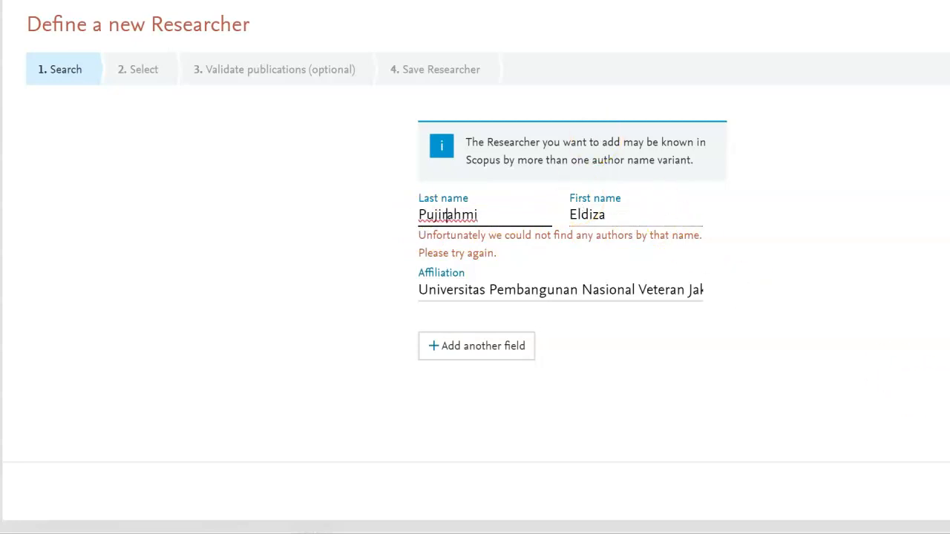
{"action": "key", "text": "Return"}
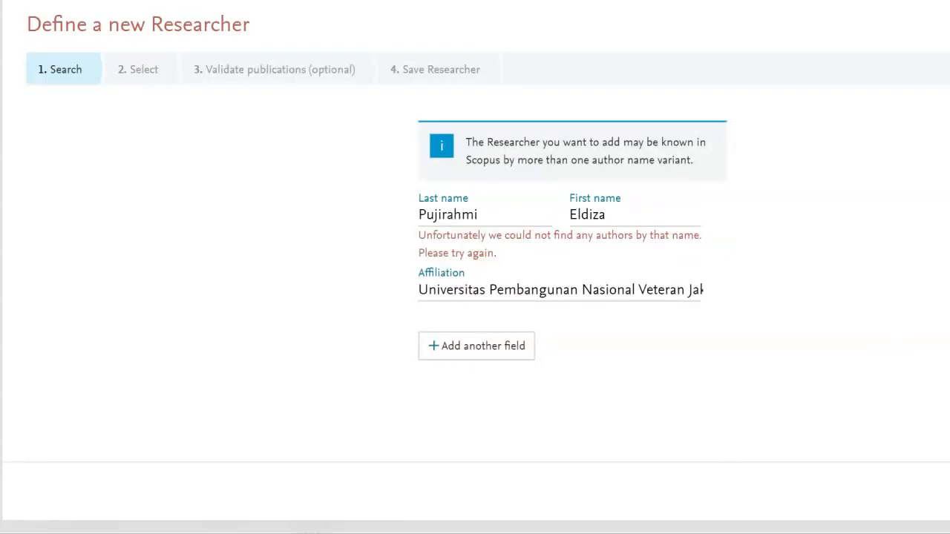
{"action": "left_click", "coordinate": [704, 240]}
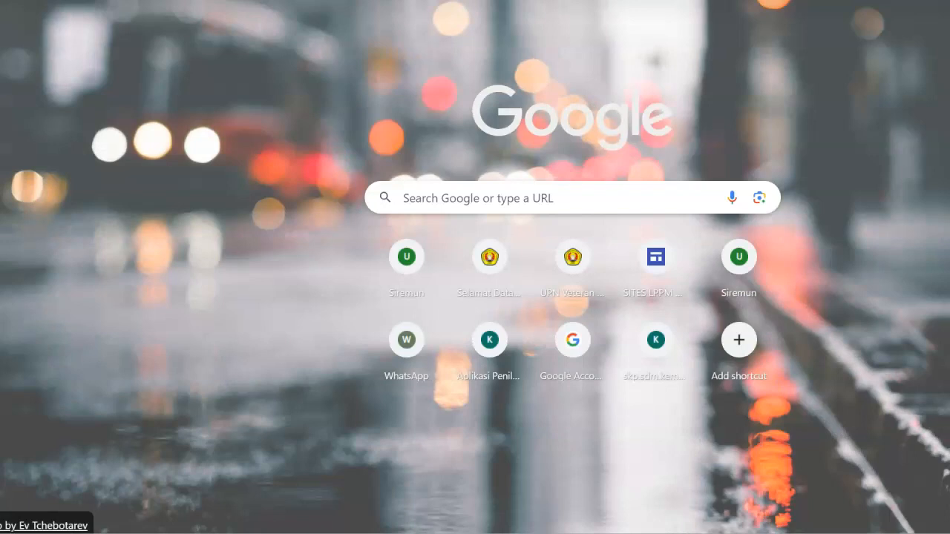
- Open the Scopus search page in a new browser tab
{"action": "type", "text": "scopu"}
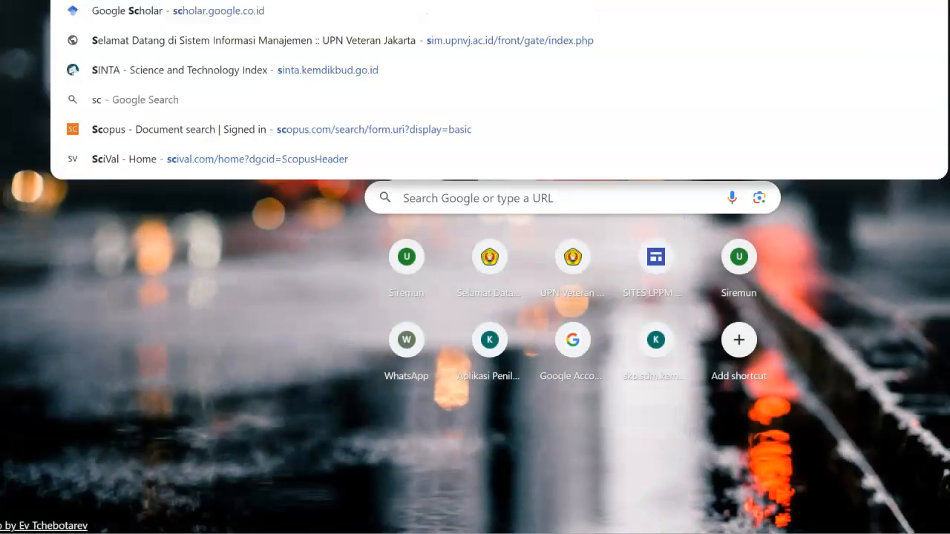
{"action": "type", "text": "s"}
{"action": "key", "text": "Return"}
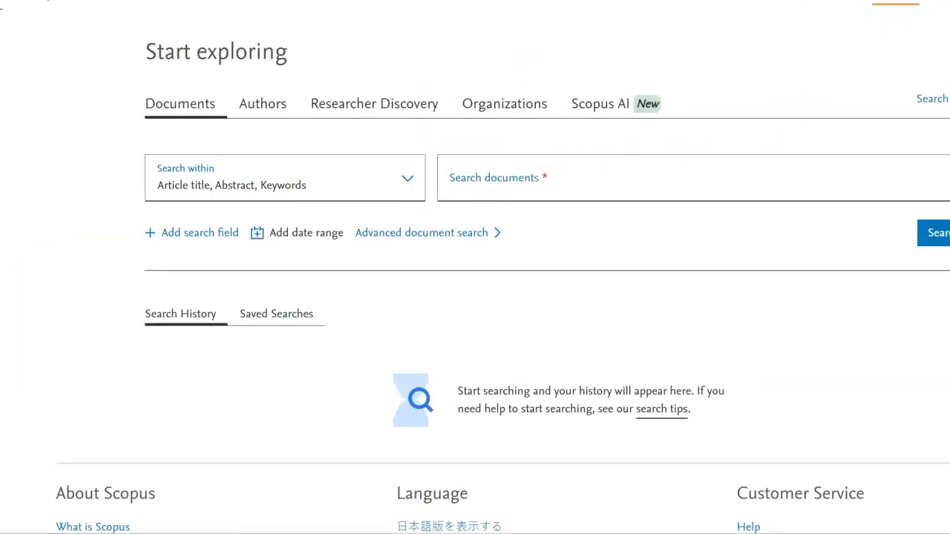
- Search Scopus authors by the researcher's first name, with the middle name and surname together as last name
{"action": "left_click", "coordinate": [256, 99]}
{"action": "left_click", "coordinate": [647, 211]}
{"action": "type", "text": "eldiza"}
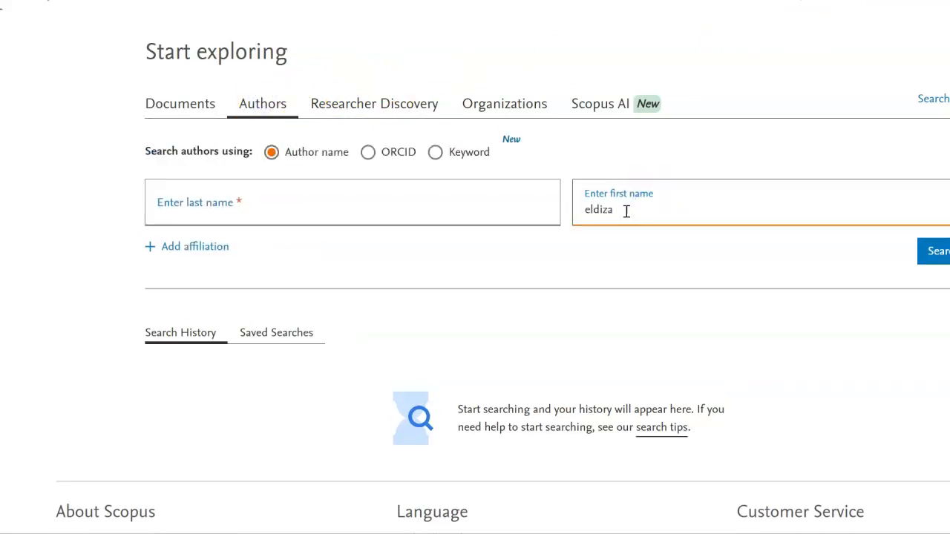
{"action": "left_click", "coordinate": [418, 202]}
{"action": "type", "text": "ouj"}
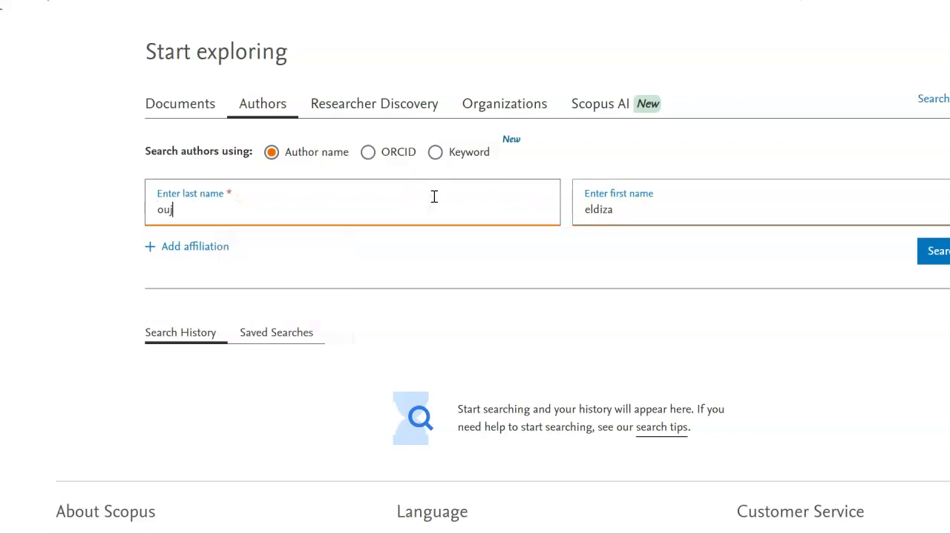
{"action": "type", "text": "puji rahmi"}
{"action": "key", "text": "Return"}
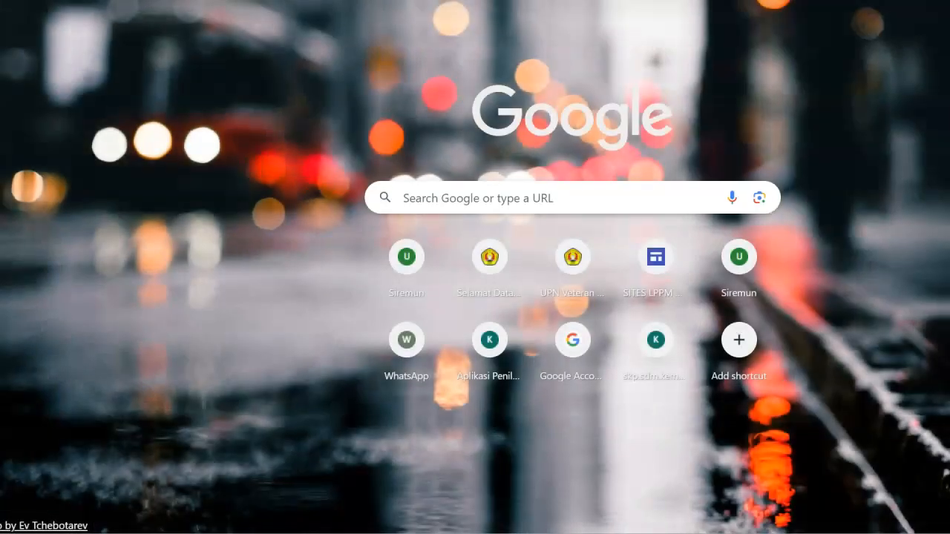
- Open the SINTA site in a new browser tab and search its authors for the researcher's first and middle names
{"action": "type", "text": "s"}
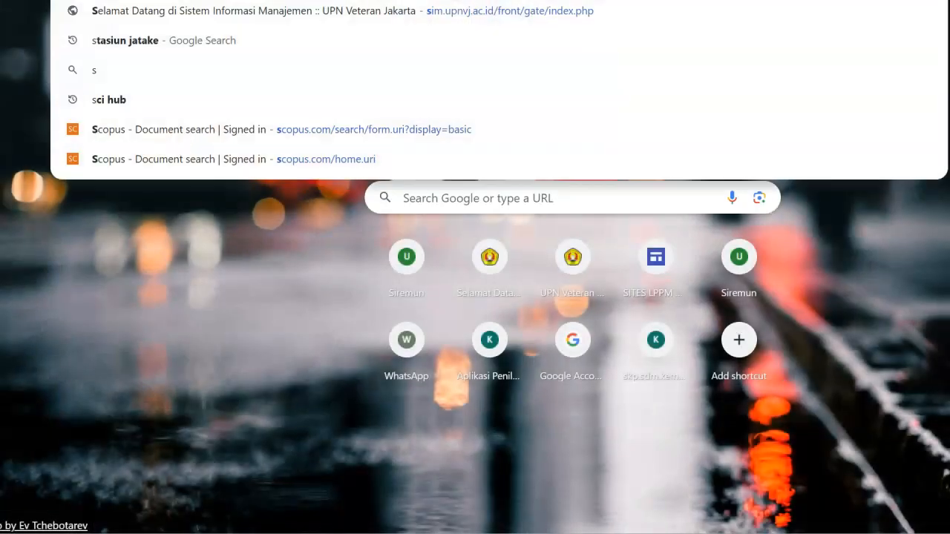
{"action": "type", "text": "inta"}
{"action": "key", "text": "Return"}
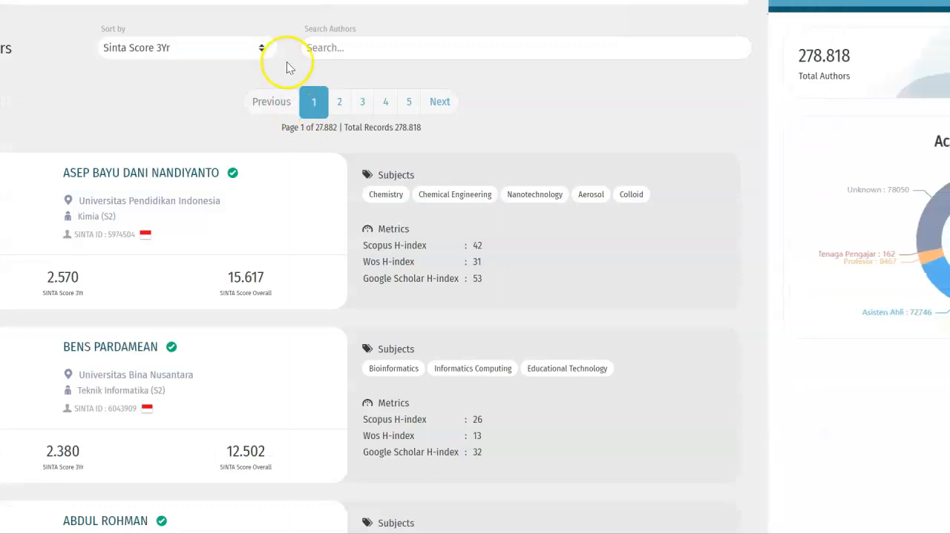
{"action": "left_click", "coordinate": [327, 52]}
{"action": "type", "text": "eldi"}
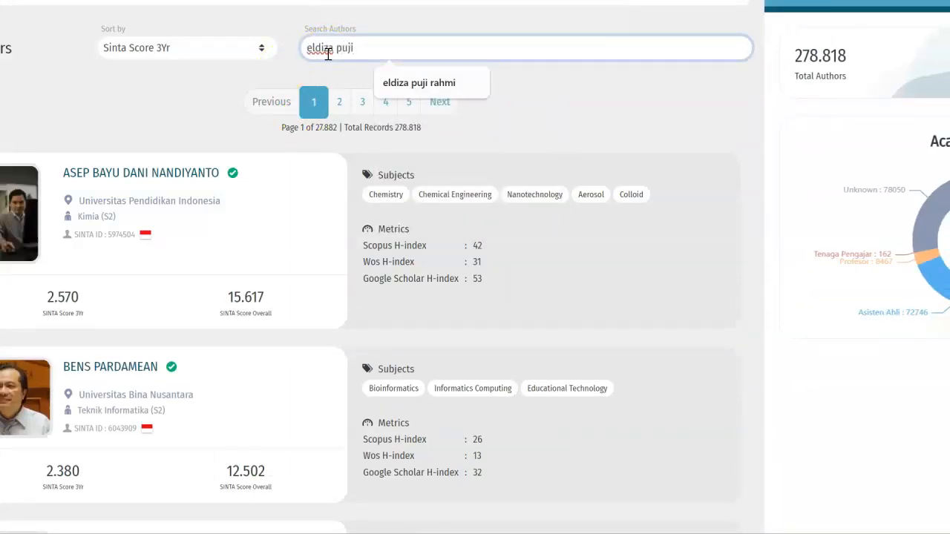
{"action": "type", "text": "za puji"}
{"action": "key", "text": "Return"}
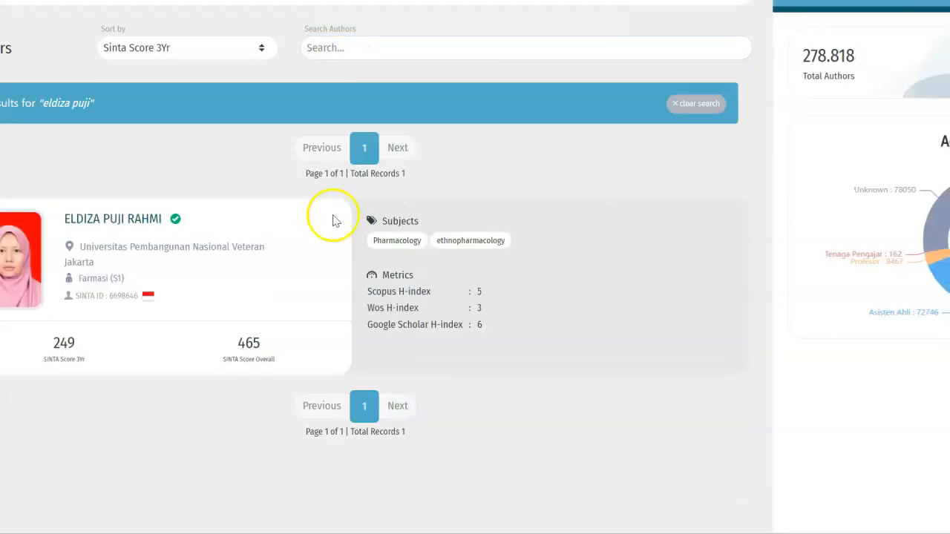
- Open the researcher's SINTA profile and follow the article on temu giring essential oil to its Scopus record
{"action": "left_click", "coordinate": [124, 220]}
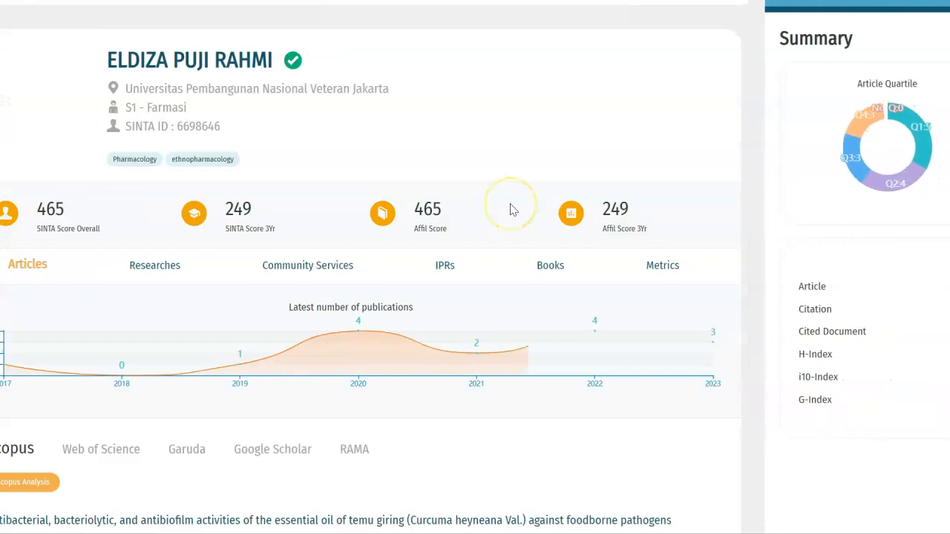
{"action": "scroll", "coordinate": [510, 210], "scroll_direction": "down", "scroll_amount": 3}
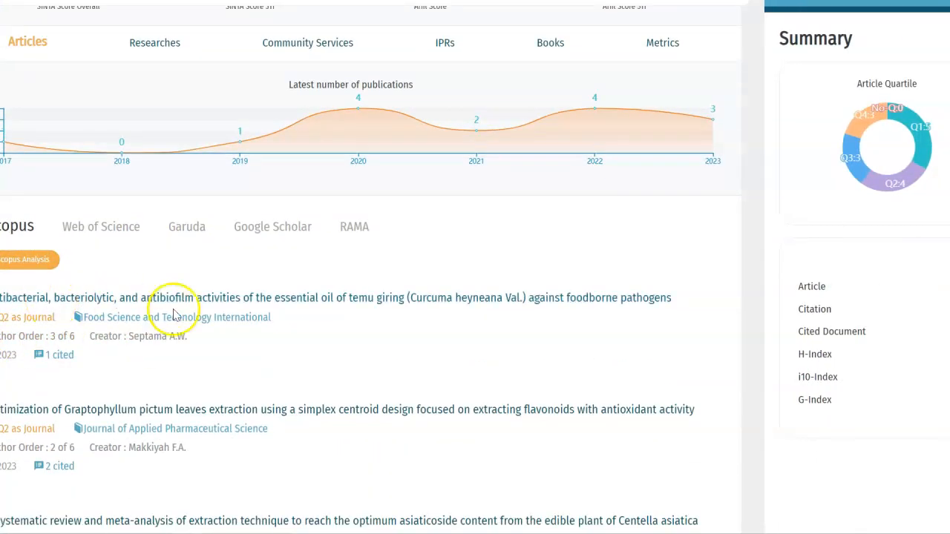
{"action": "left_click", "coordinate": [60, 299]}
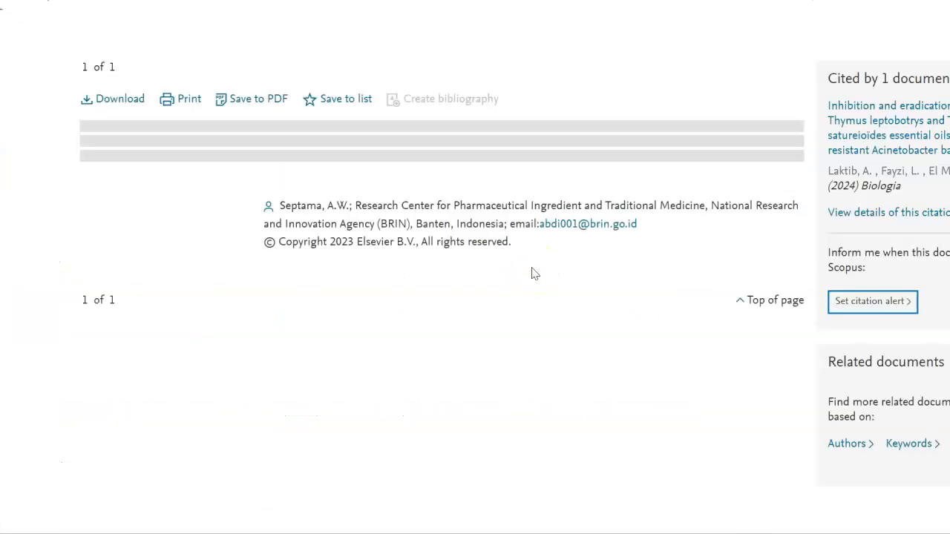
- Open the researcher's full Scopus author profile from the article's author list and look over it
{"action": "left_click", "coordinate": [578, 327]}
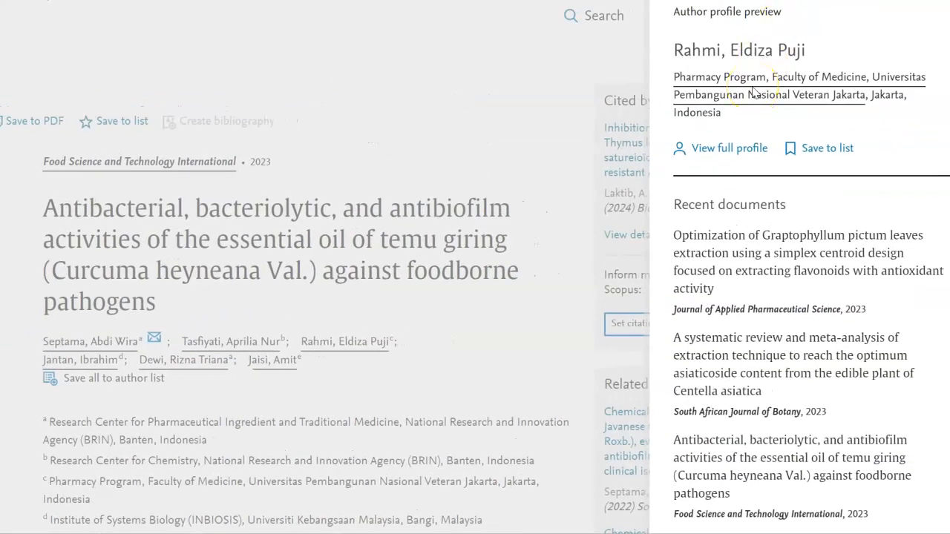
{"action": "left_click", "coordinate": [734, 152]}
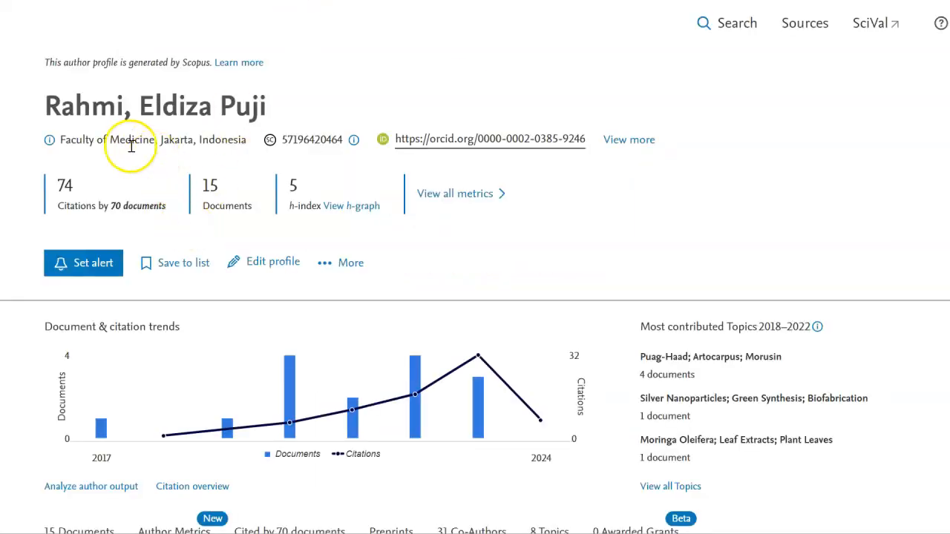
{"action": "scroll", "coordinate": [170, 255], "scroll_direction": "down", "scroll_amount": 2}
{"action": "scroll", "coordinate": [170, 254], "scroll_direction": "up", "scroll_amount": 2}
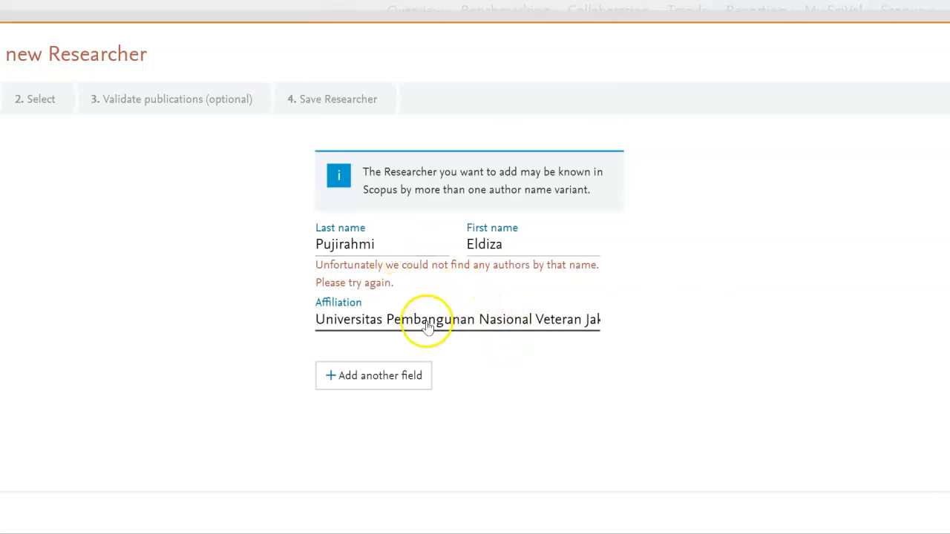
- Return to SciVal, replace the first and last name with another researcher's, and search within the same affiliation
{"action": "left_click", "coordinate": [523, 256]}
{"action": "left_click", "coordinate": [523, 255]}
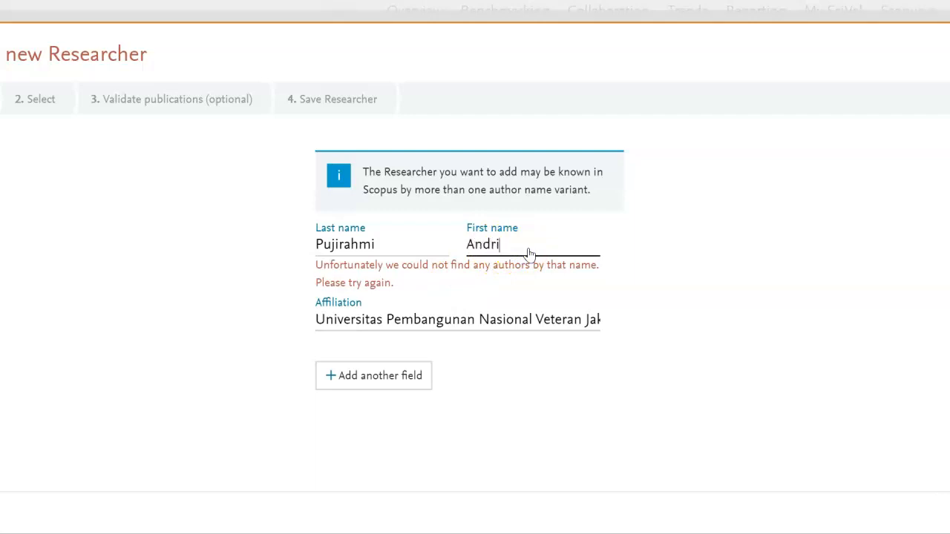
{"action": "left_click", "coordinate": [408, 253]}
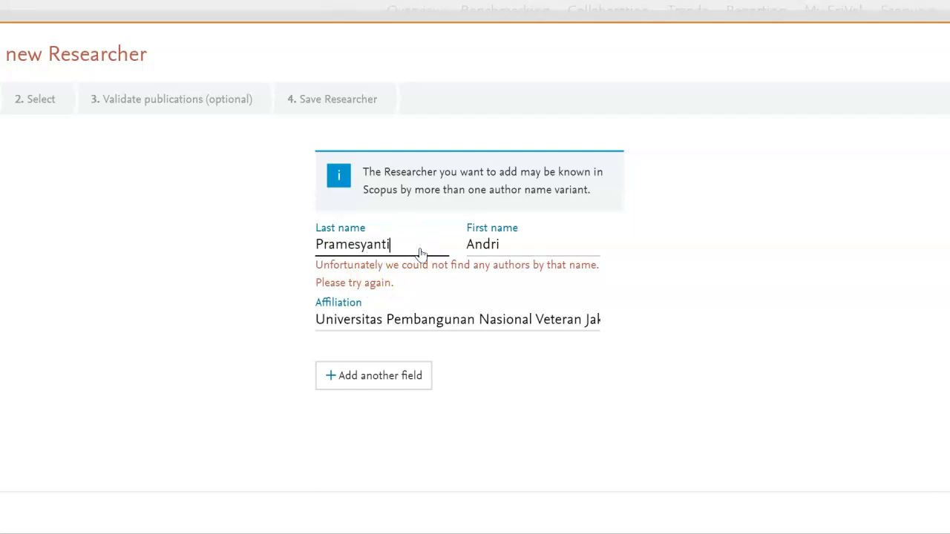
{"action": "left_click", "coordinate": [848, 424]}
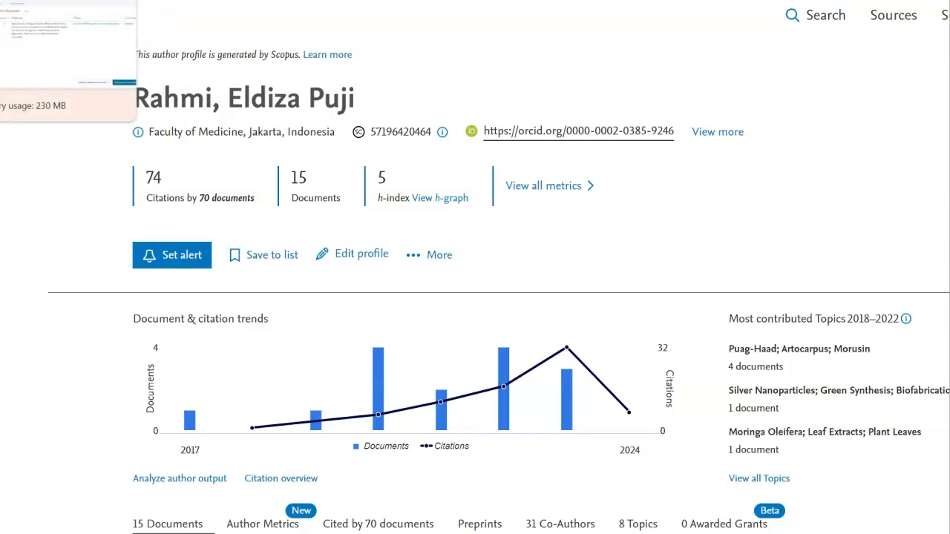
- Switch back to the SciVal tab and save the selected author variant directly as a researcher, skipping publication validation
{"action": "left_click", "coordinate": [52, 1]}
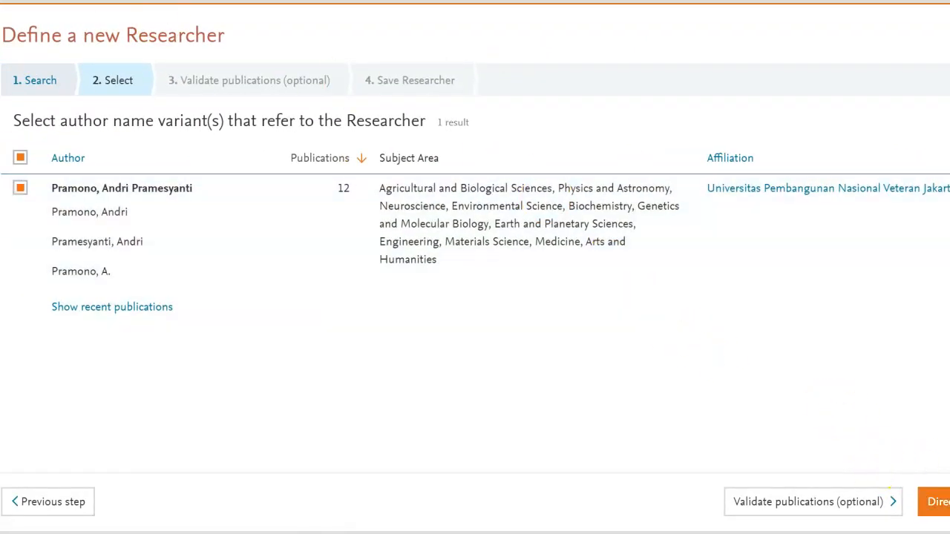
{"action": "left_click", "coordinate": [936, 502]}
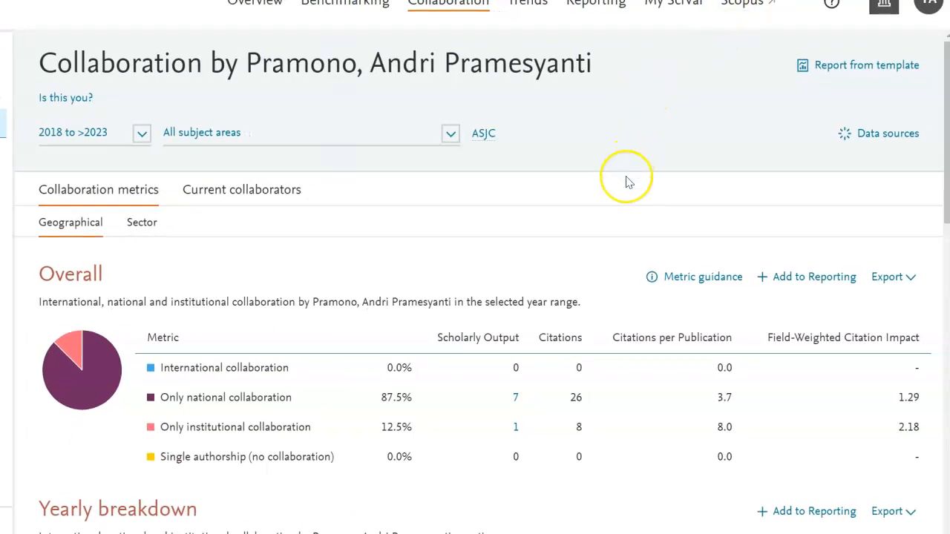
- Examine the newly defined researcher's overall geographical collaboration metrics and the yearly breakdown chart and table
{"action": "scroll", "coordinate": [625, 182], "scroll_direction": "down", "scroll_amount": 4}
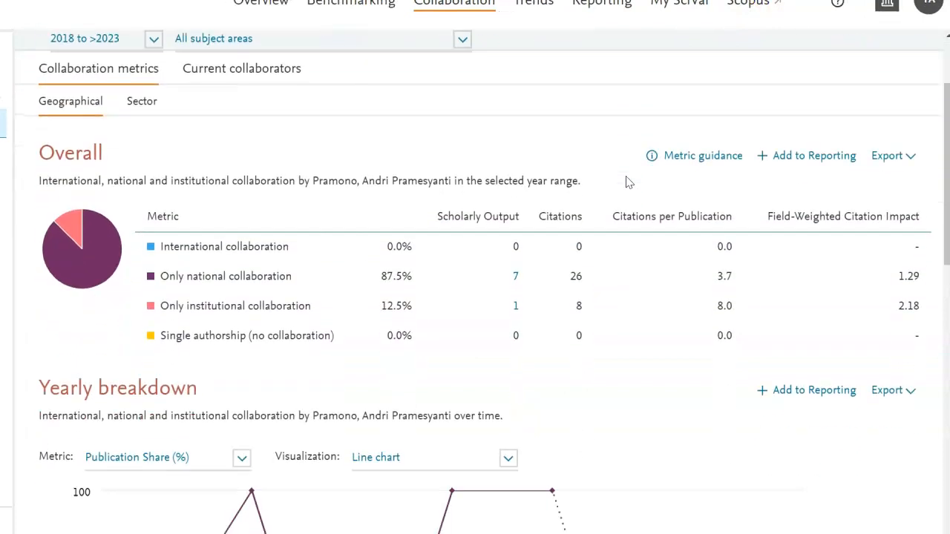
{"action": "scroll", "coordinate": [626, 183], "scroll_direction": "up", "scroll_amount": 1}
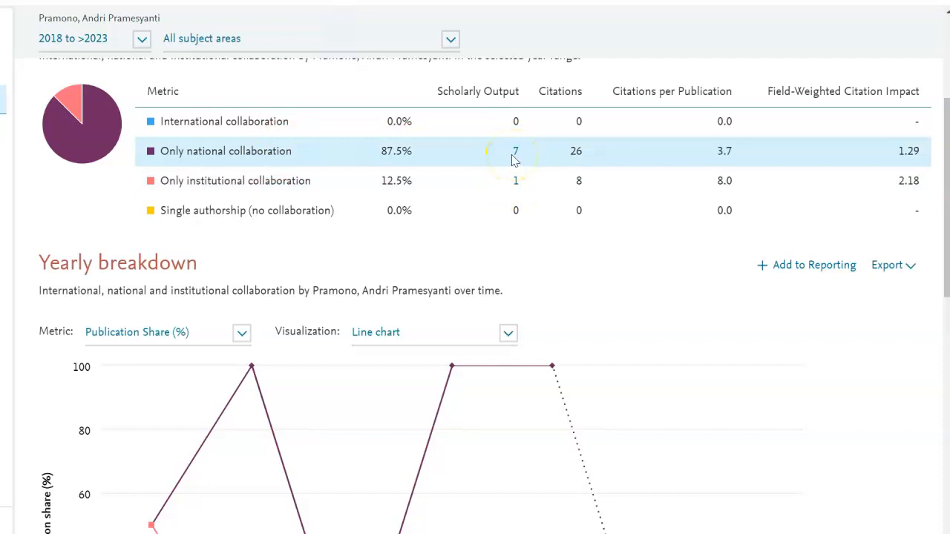
{"action": "scroll", "coordinate": [653, 244], "scroll_direction": "up", "scroll_amount": 3}
{"action": "scroll", "coordinate": [653, 244], "scroll_direction": "down", "scroll_amount": 5}
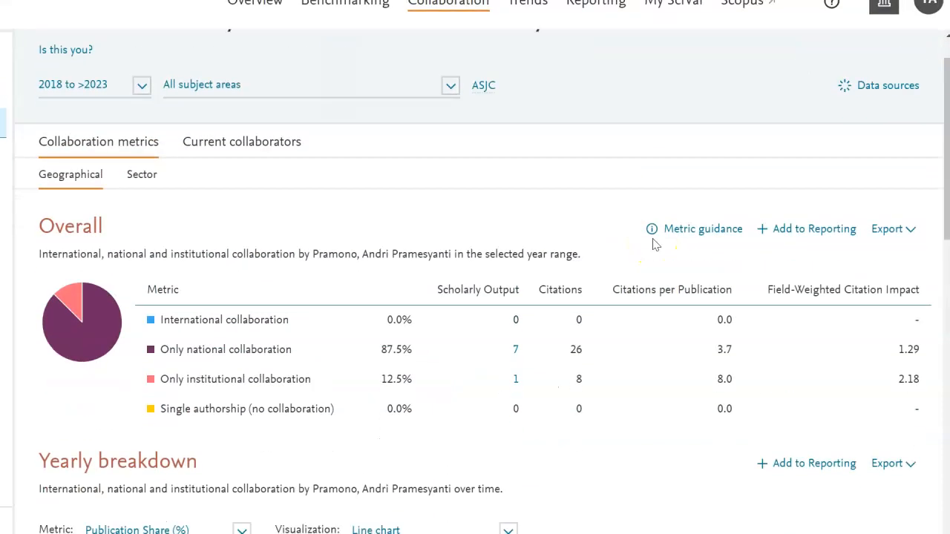
{"action": "scroll", "coordinate": [653, 244], "scroll_direction": "down", "scroll_amount": 5}
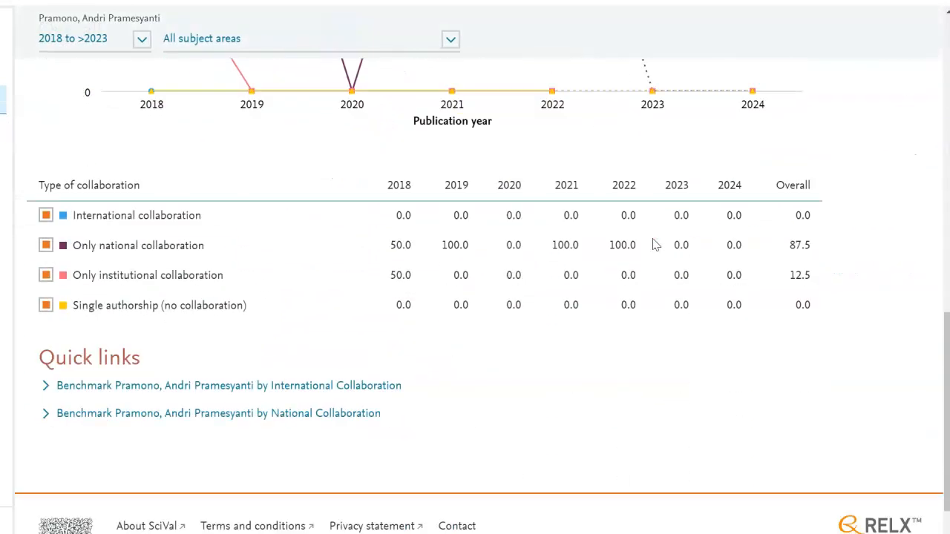
{"action": "scroll", "coordinate": [653, 244], "scroll_direction": "up", "scroll_amount": 6}
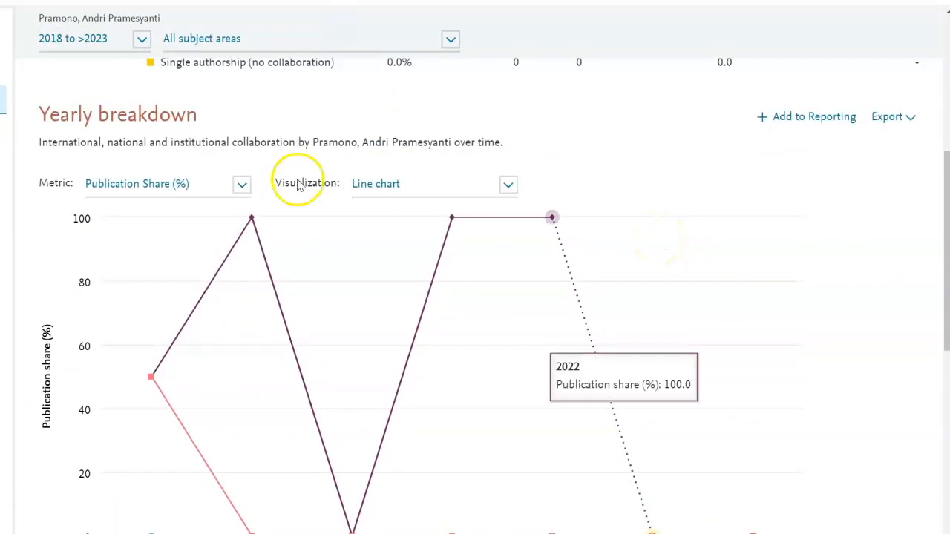
- Display the yearly collaboration breakdown by Citation Count and examine the line chart
{"action": "left_click", "coordinate": [239, 187]}
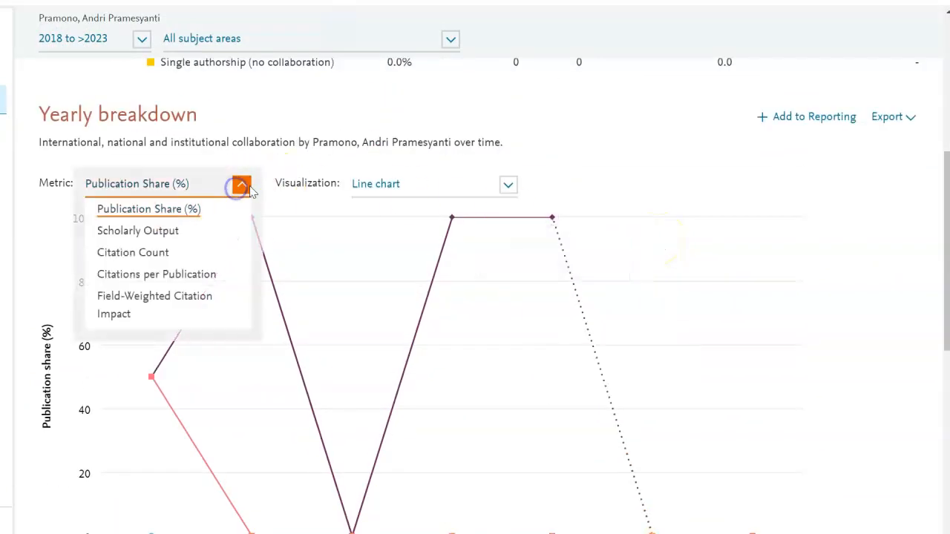
{"action": "left_click", "coordinate": [161, 249]}
{"action": "scroll", "coordinate": [795, 223], "scroll_direction": "down", "scroll_amount": 2}
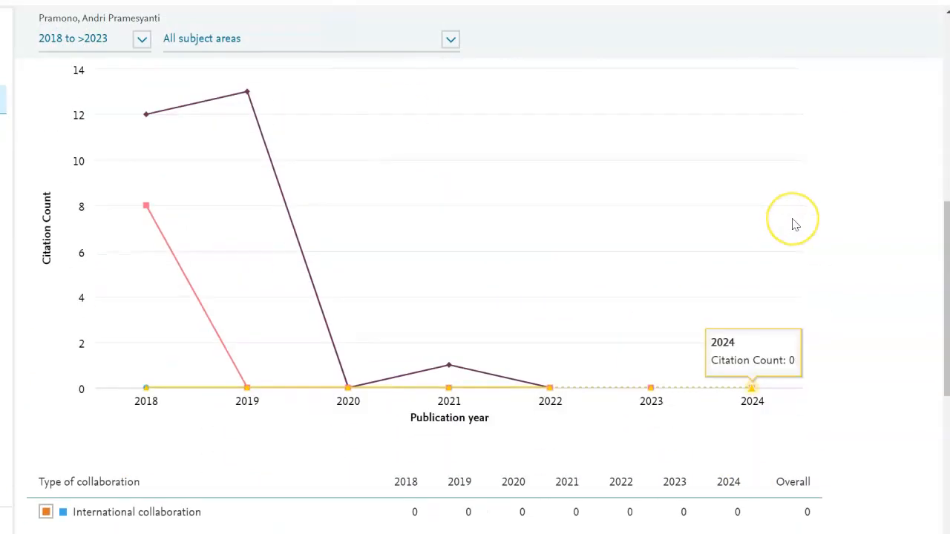
{"action": "scroll", "coordinate": [795, 224], "scroll_direction": "up", "scroll_amount": 1}
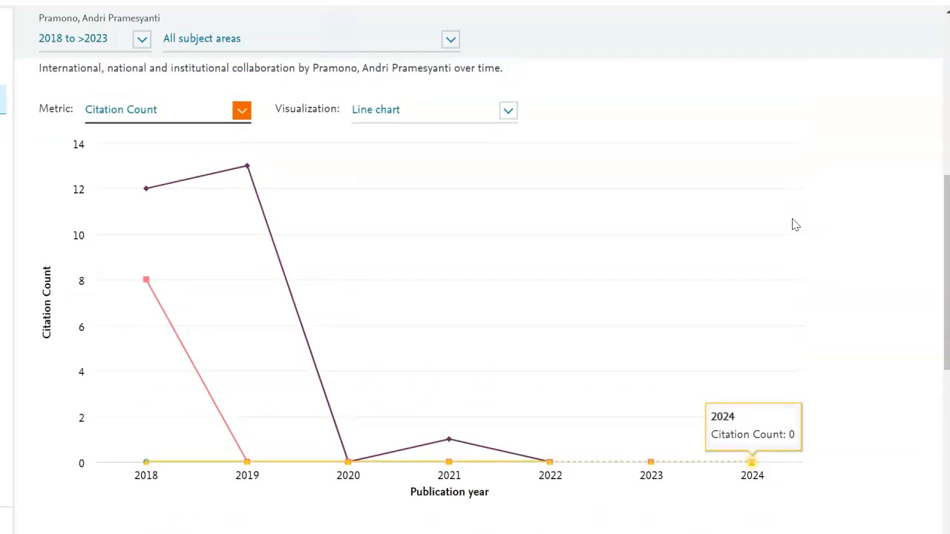
- Display the yearly collaboration breakdown by Scholarly Output and by Citations per Publication, and examine the line charts
{"action": "left_click", "coordinate": [241, 112]}
{"action": "left_click", "coordinate": [134, 157]}
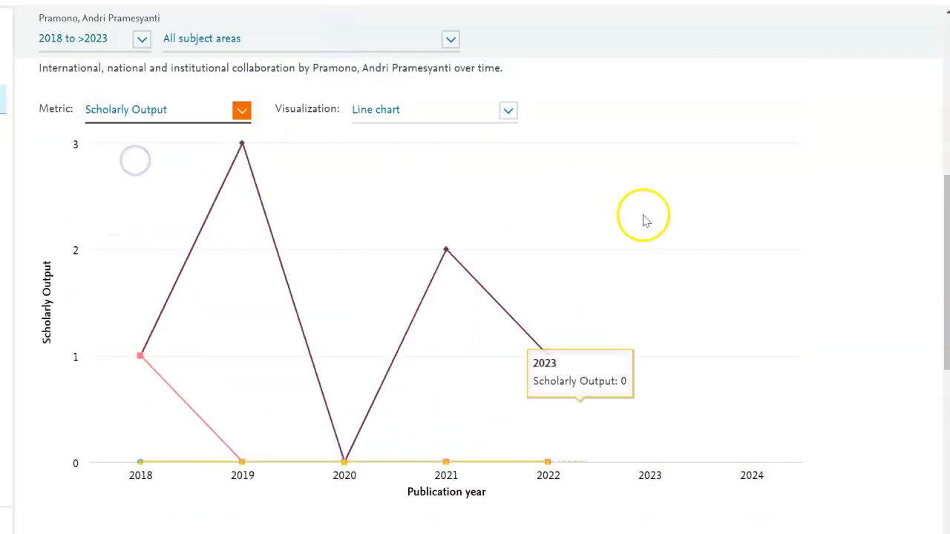
{"action": "left_click", "coordinate": [241, 110]}
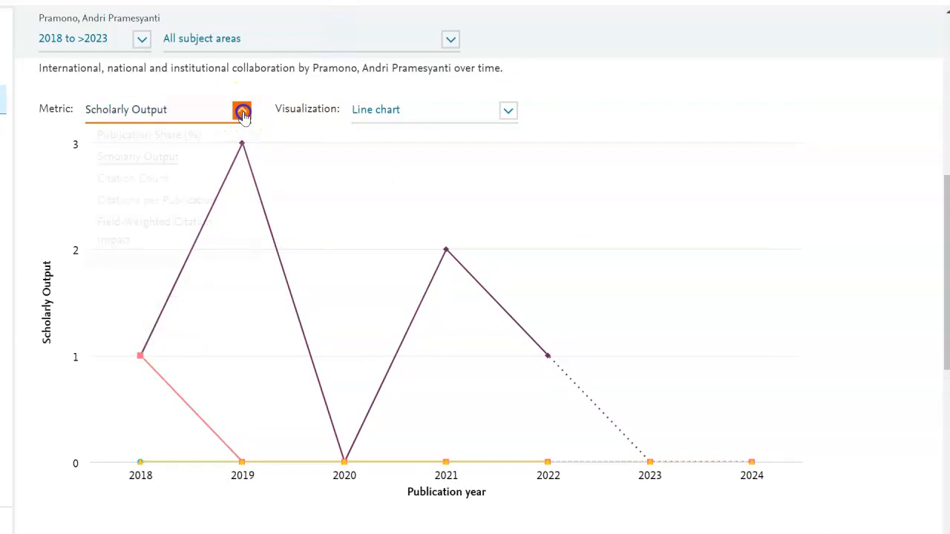
{"action": "left_click", "coordinate": [209, 211]}
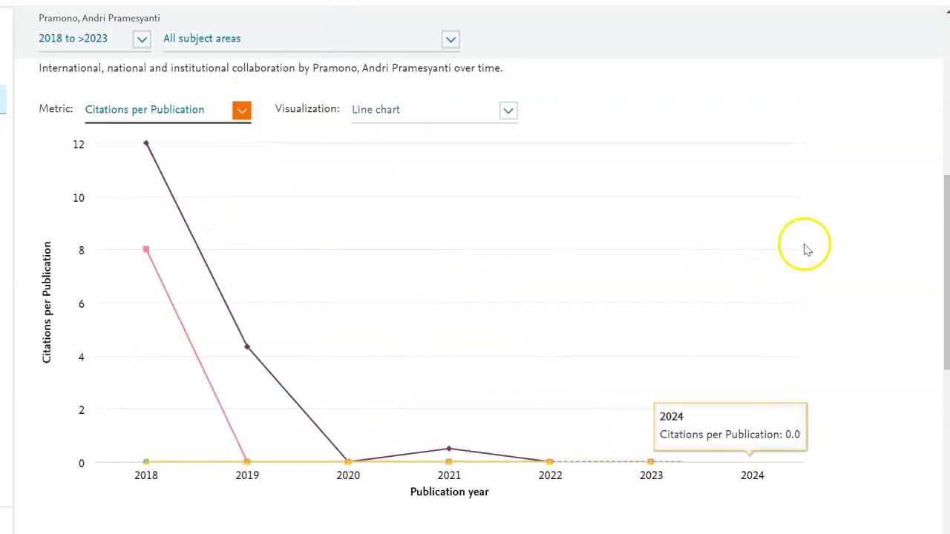
{"action": "scroll", "coordinate": [811, 248], "scroll_direction": "down", "scroll_amount": 1}
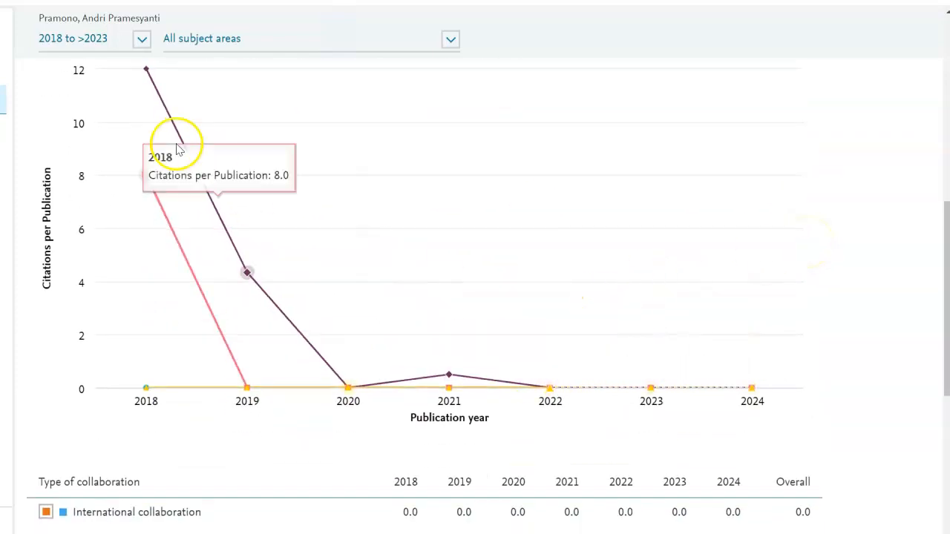
- Inspect the individual yearly data points on the Citations per Publication line chart, including 2018, 2020 and 2021
{"action": "mouse_move", "coordinate": [149, 74]}
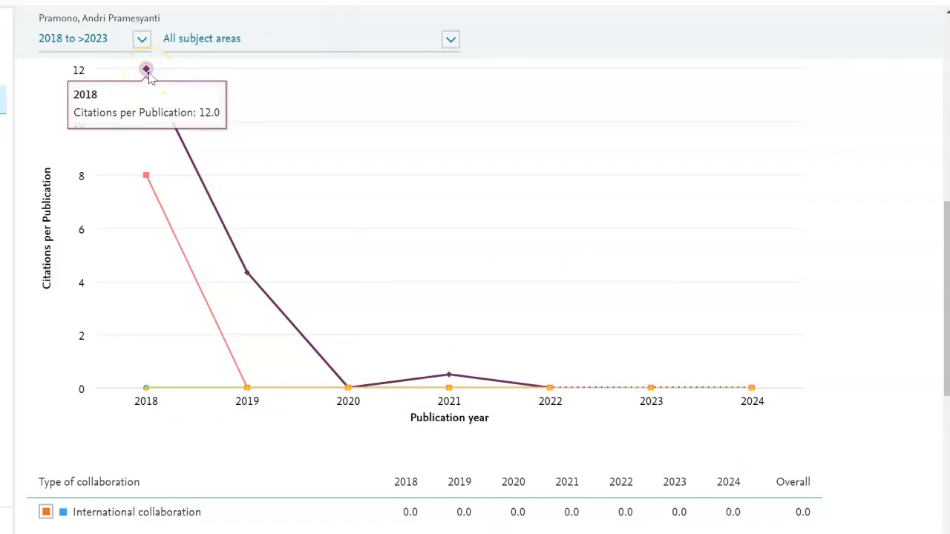
{"action": "mouse_move", "coordinate": [454, 391]}
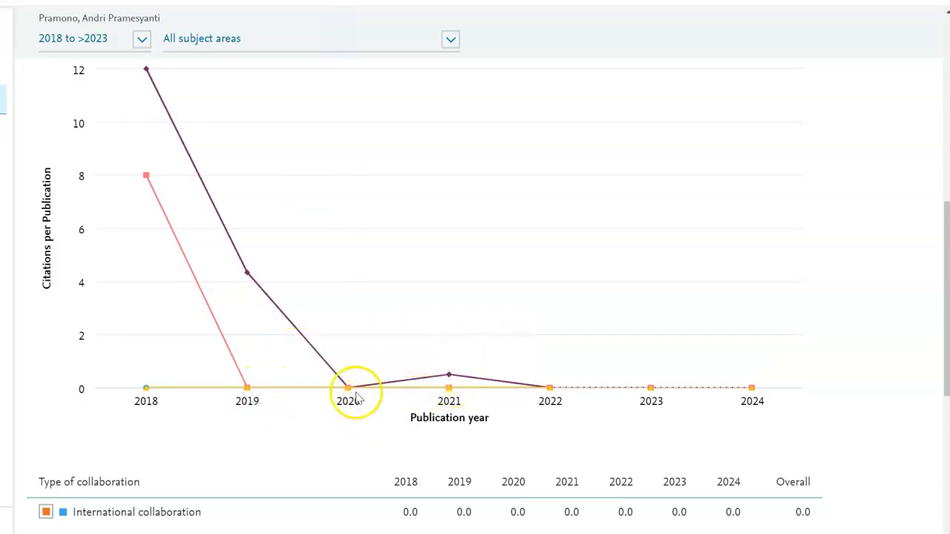
{"action": "mouse_move", "coordinate": [349, 391]}
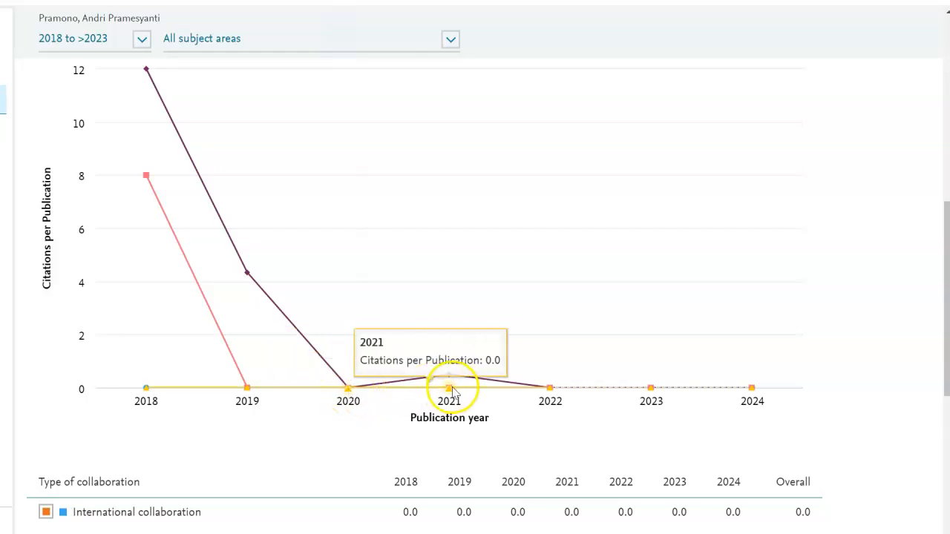
- Open the researcher's current collaborators and examine the full author list with institutions, co-authored publications, citation counts and views counts
{"action": "scroll", "coordinate": [526, 395], "scroll_direction": "up", "scroll_amount": 5}
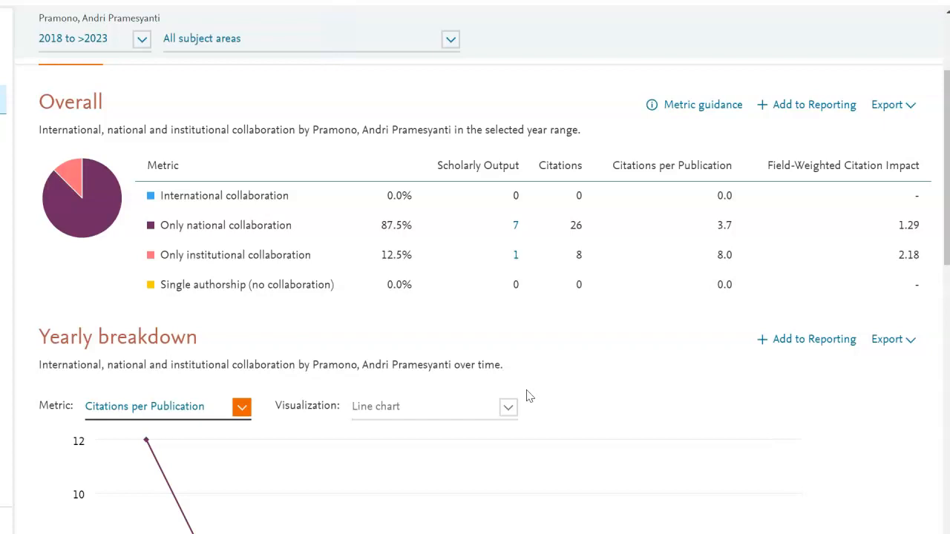
{"action": "scroll", "coordinate": [526, 393], "scroll_direction": "up", "scroll_amount": 3}
{"action": "left_click", "coordinate": [221, 190]}
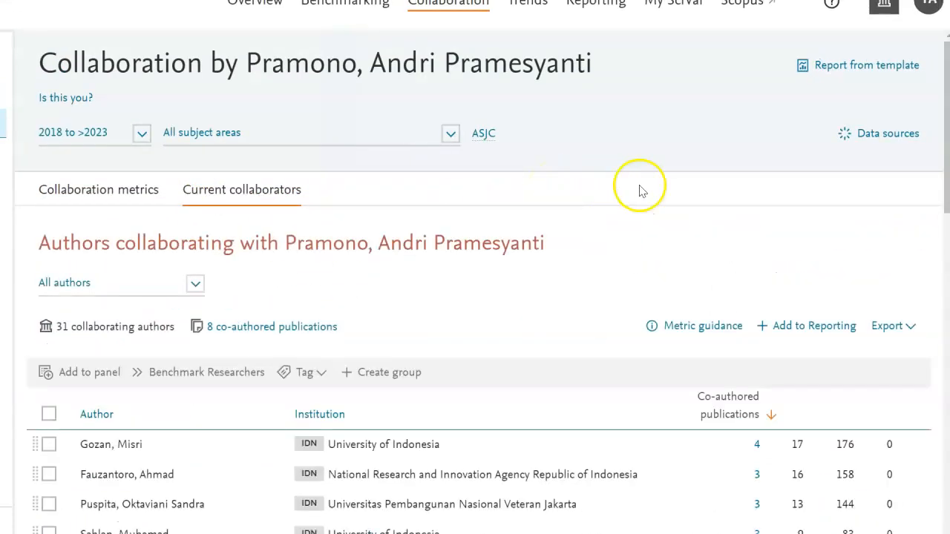
{"action": "scroll", "coordinate": [702, 197], "scroll_direction": "down", "scroll_amount": 5}
{"action": "scroll", "coordinate": [702, 197], "scroll_direction": "down", "scroll_amount": 2}
{"action": "scroll", "coordinate": [702, 196], "scroll_direction": "up", "scroll_amount": 2}
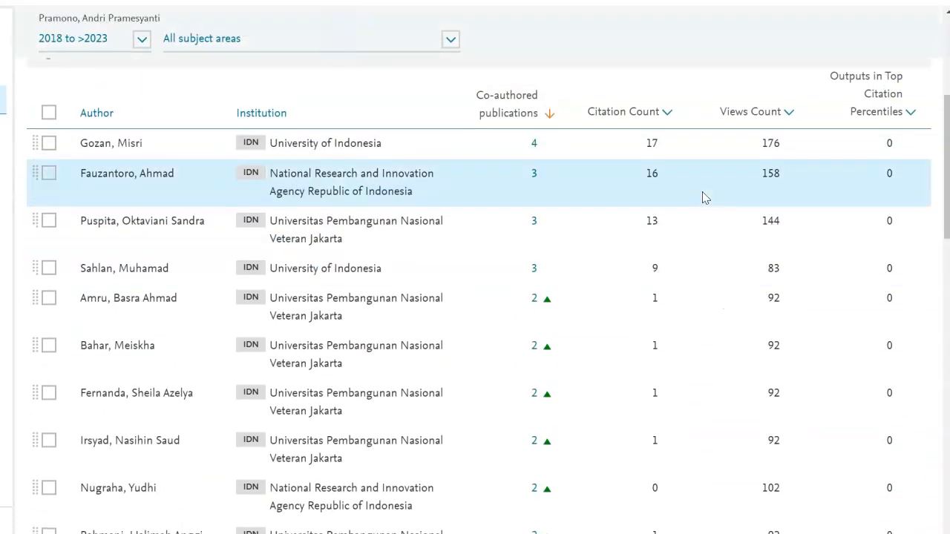
{"action": "scroll", "coordinate": [702, 192], "scroll_direction": "down", "scroll_amount": 3}
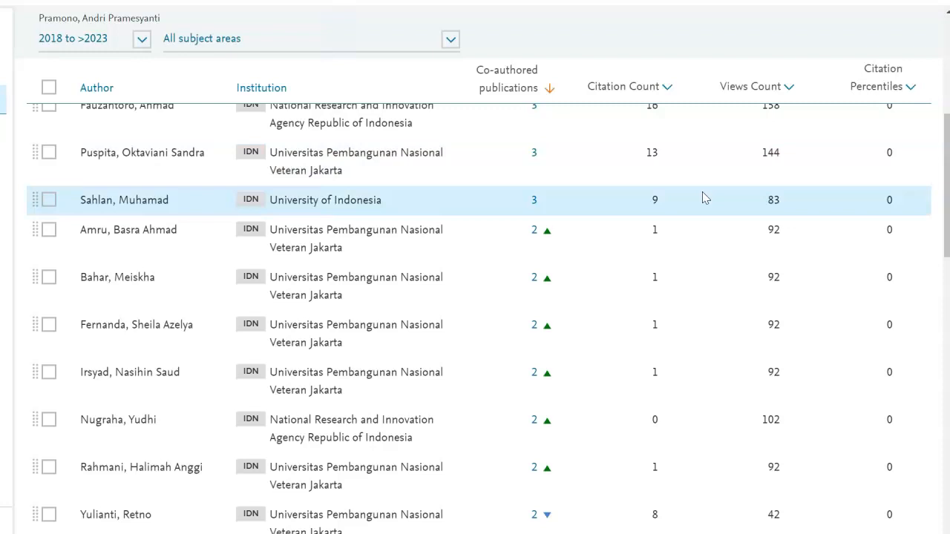
{"action": "scroll", "coordinate": [702, 191], "scroll_direction": "down", "scroll_amount": 2}
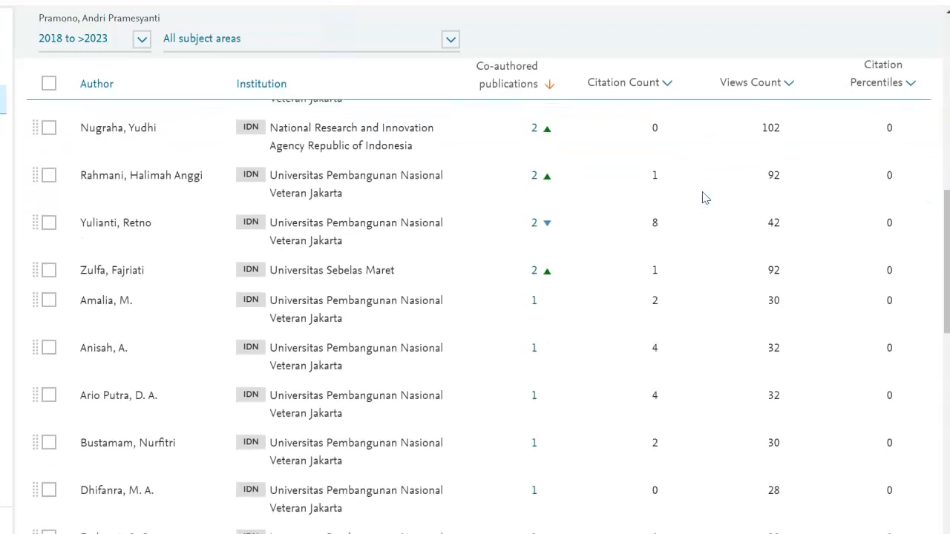
{"action": "scroll", "coordinate": [703, 197], "scroll_direction": "down", "scroll_amount": 3}
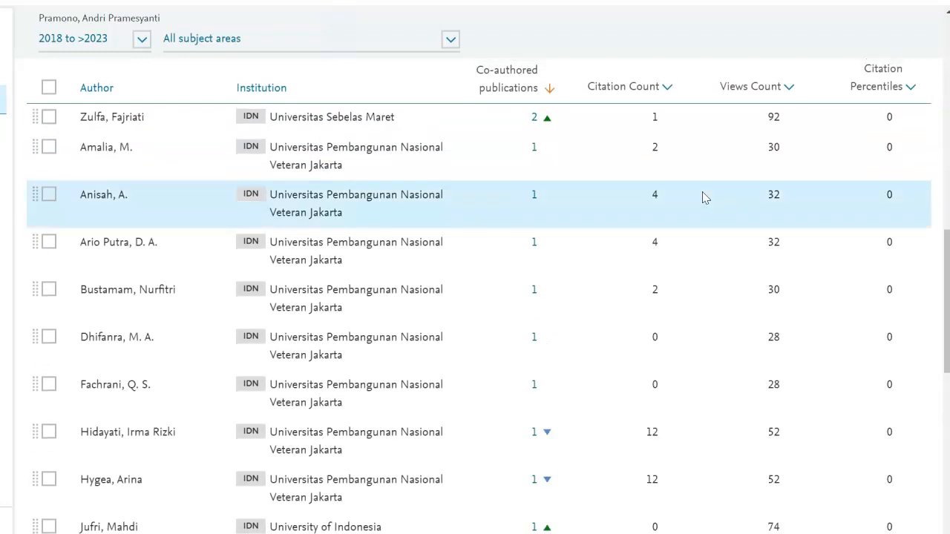
{"action": "scroll", "coordinate": [703, 196], "scroll_direction": "down", "scroll_amount": 3}
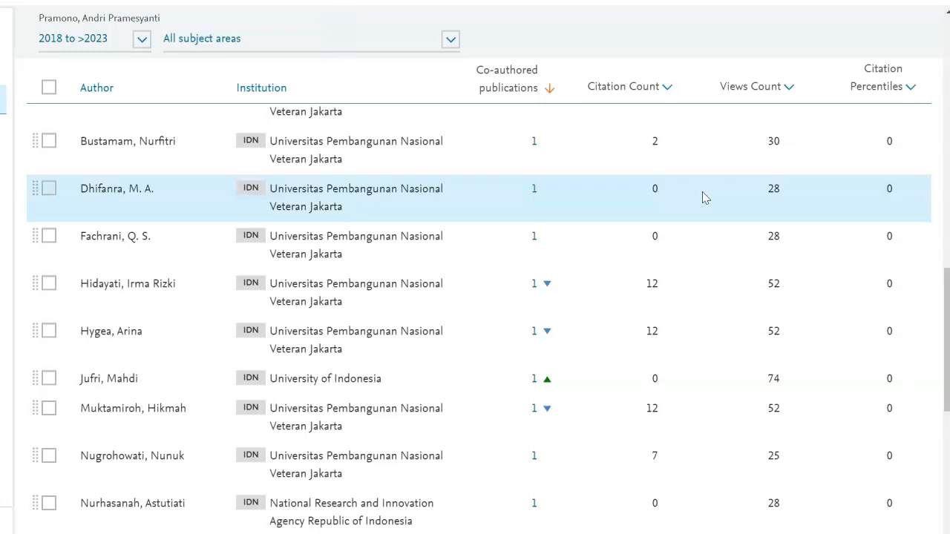
{"action": "scroll", "coordinate": [703, 197], "scroll_direction": "down", "scroll_amount": 1}
{"action": "left_click", "coordinate": [696, 202]}
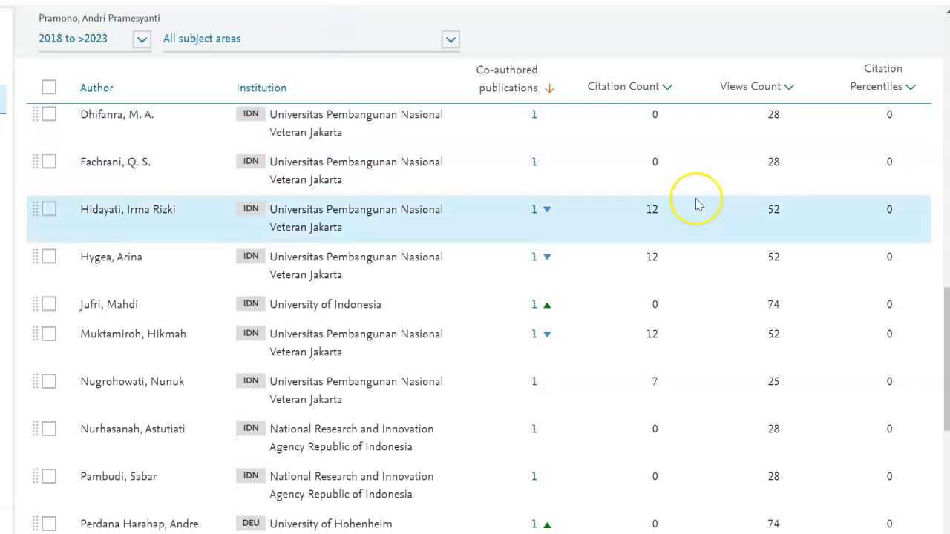
{"action": "left_click", "coordinate": [675, 226]}
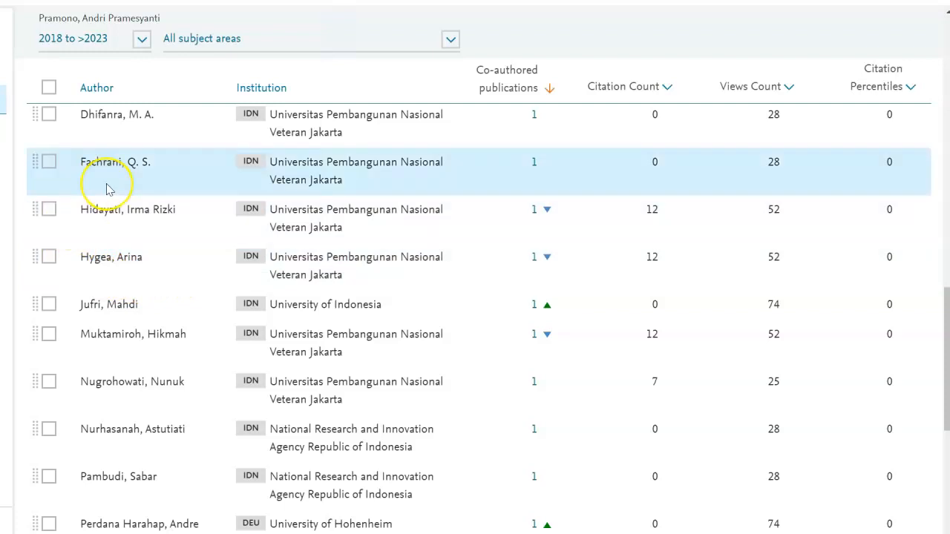
{"action": "scroll", "coordinate": [148, 189], "scroll_direction": "up", "scroll_amount": 2}
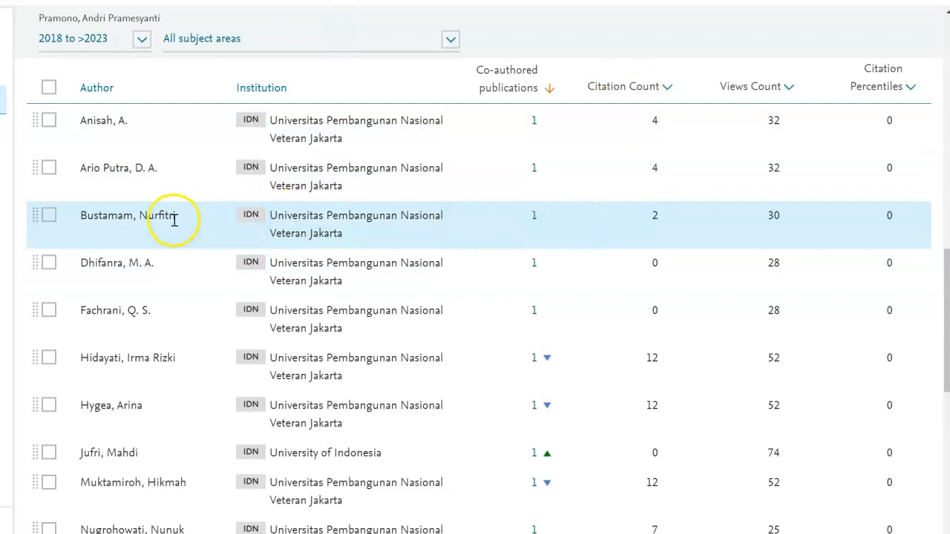
{"action": "scroll", "coordinate": [173, 219], "scroll_direction": "up", "scroll_amount": 2}
{"action": "scroll", "coordinate": [174, 222], "scroll_direction": "up", "scroll_amount": 2}
{"action": "scroll", "coordinate": [173, 223], "scroll_direction": "down", "scroll_amount": 9}
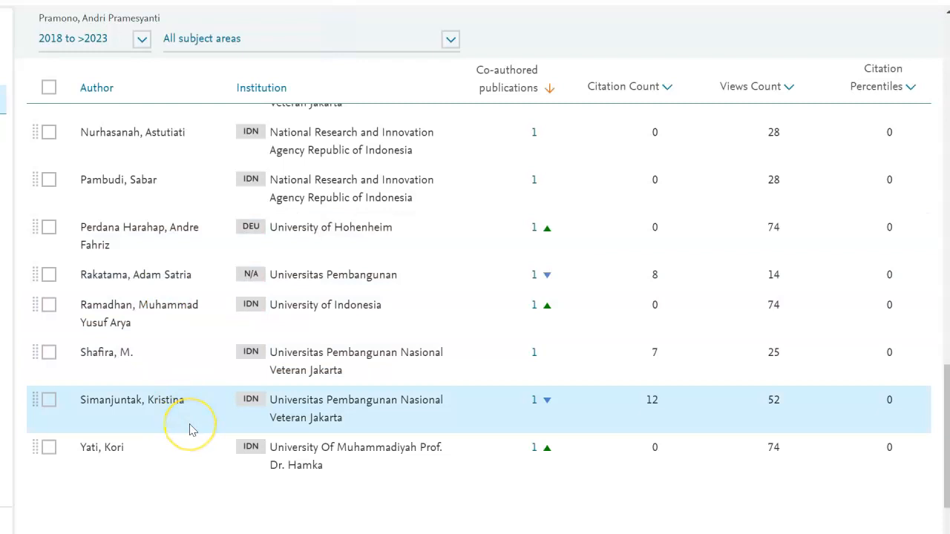
{"action": "scroll", "coordinate": [190, 430], "scroll_direction": "up", "scroll_amount": 10}
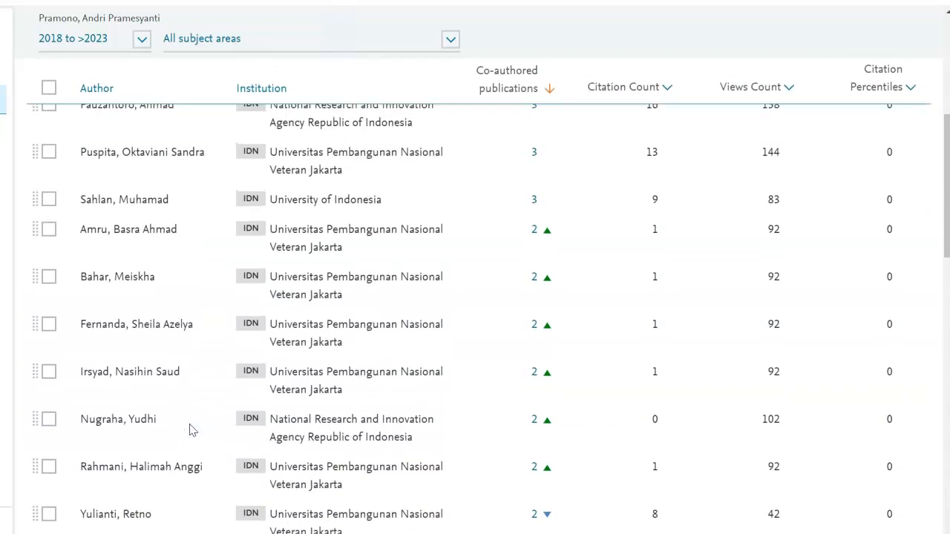
{"action": "scroll", "coordinate": [189, 424], "scroll_direction": "up", "scroll_amount": 3}
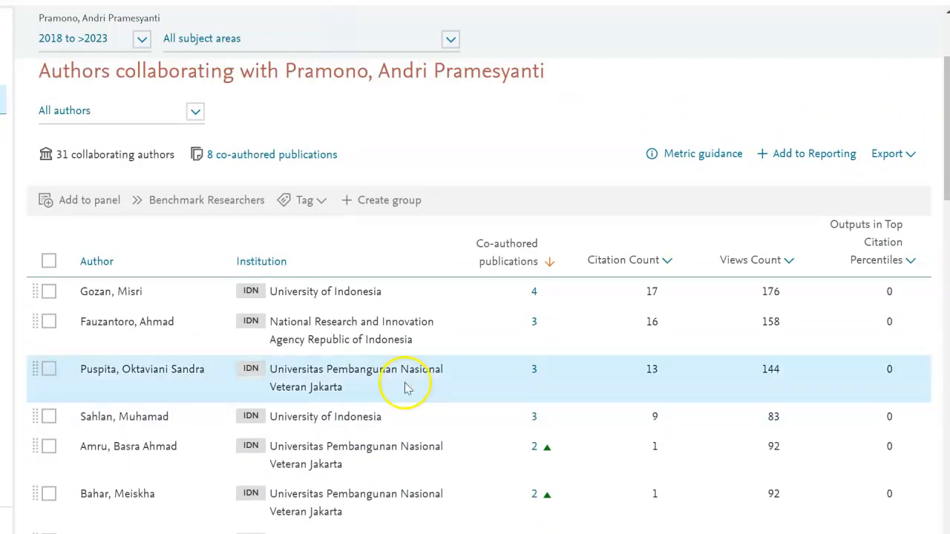
- View the publications co-authored with the first listed collaborator, review their sources and citations, and close the list
{"action": "scroll", "coordinate": [553, 340], "scroll_direction": "down", "scroll_amount": 1}
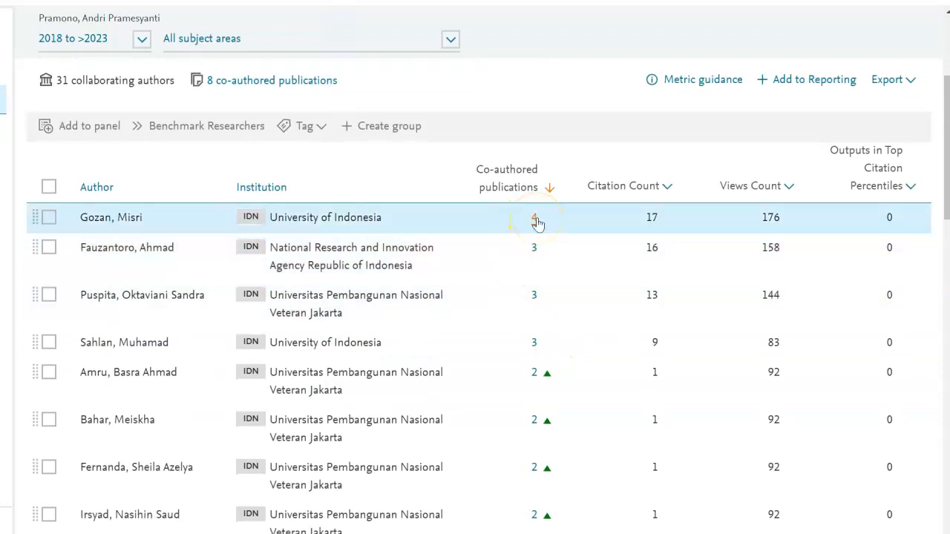
{"action": "left_click", "coordinate": [535, 218]}
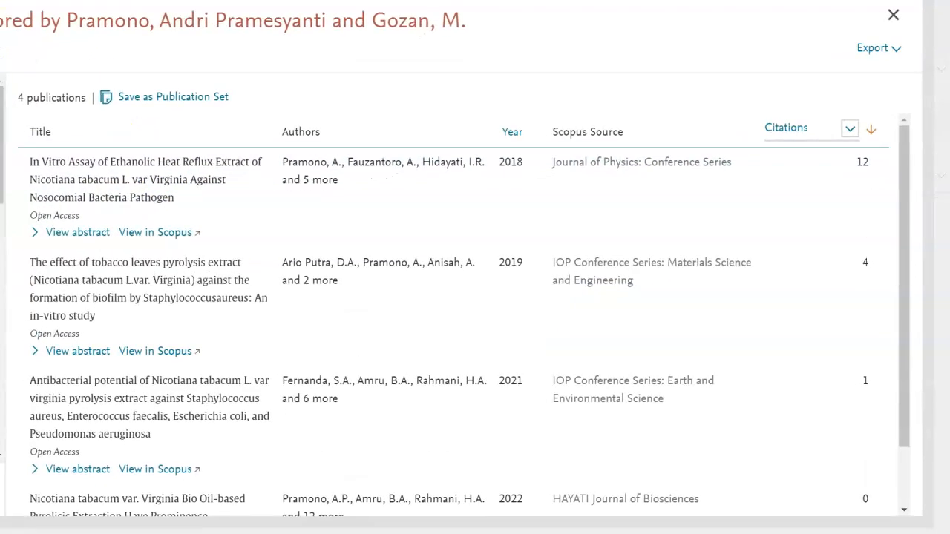
{"action": "scroll", "coordinate": [403, 260], "scroll_direction": "down", "scroll_amount": 1}
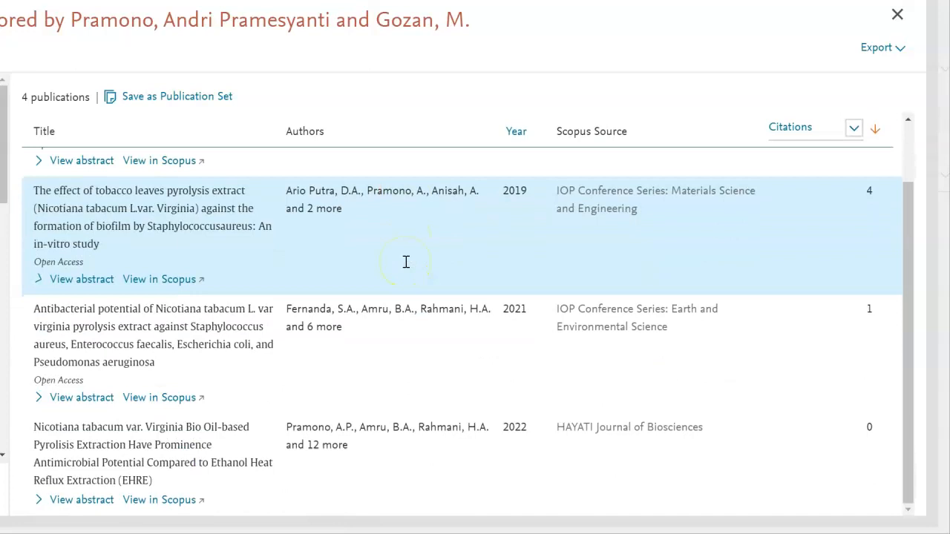
{"action": "scroll", "coordinate": [406, 262], "scroll_direction": "up", "scroll_amount": 1}
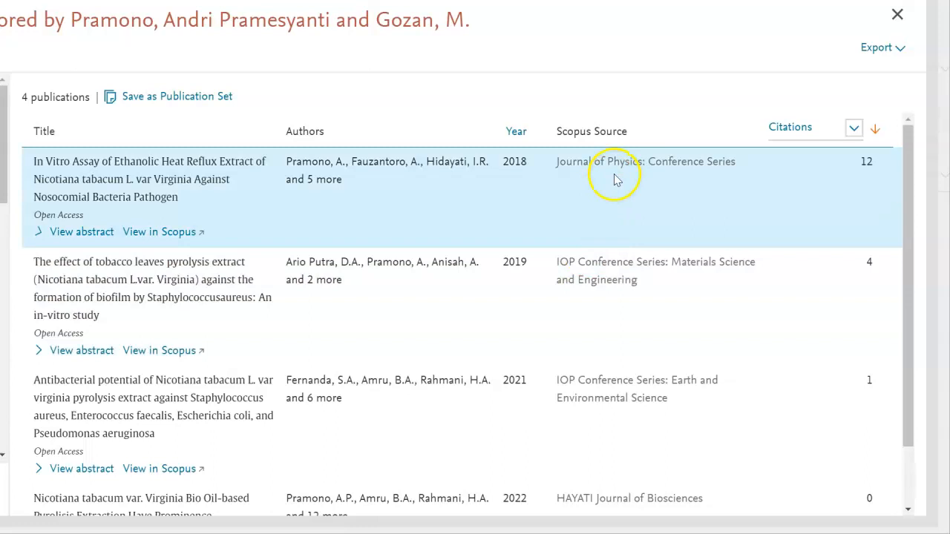
{"action": "scroll", "coordinate": [609, 306], "scroll_direction": "down", "scroll_amount": 1}
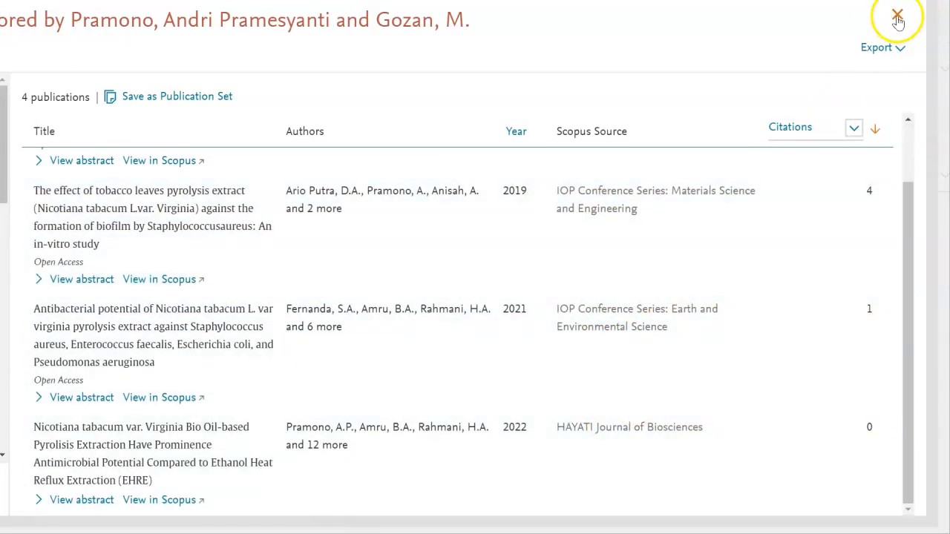
{"action": "left_click", "coordinate": [896, 15]}
- Change the subject area classification from ASJC to QS (Quacquarelli Symonds Classification)
{"action": "scroll", "coordinate": [430, 294], "scroll_direction": "up", "scroll_amount": 3}
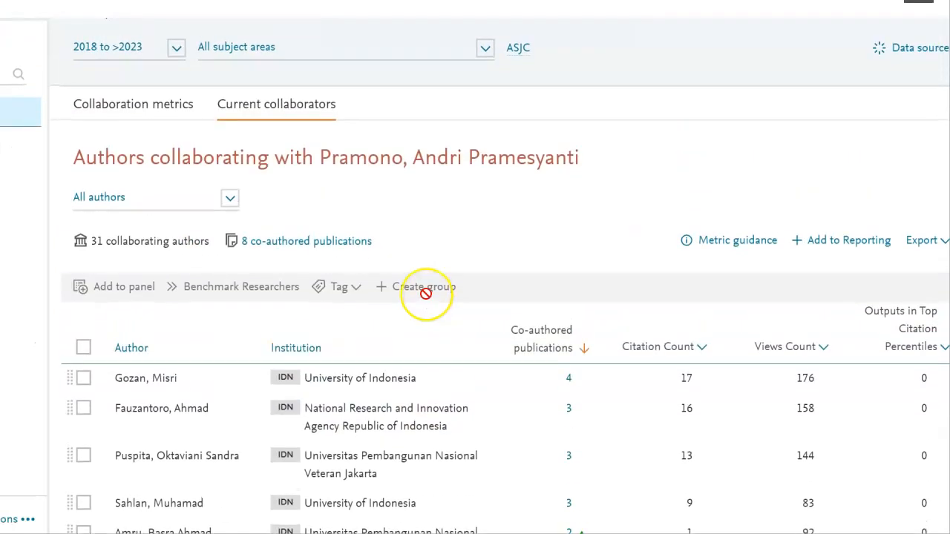
{"action": "scroll", "coordinate": [426, 293], "scroll_direction": "up", "scroll_amount": 1}
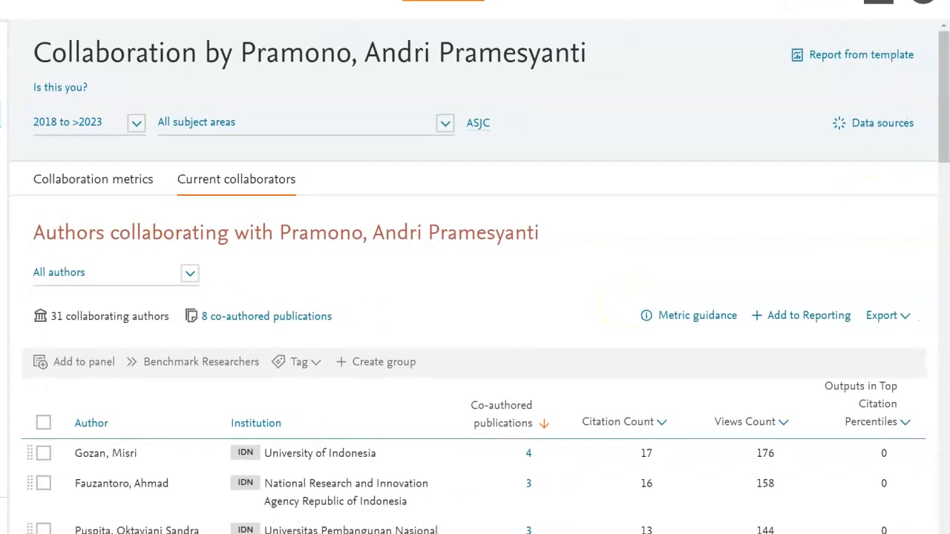
{"action": "left_click", "coordinate": [479, 130]}
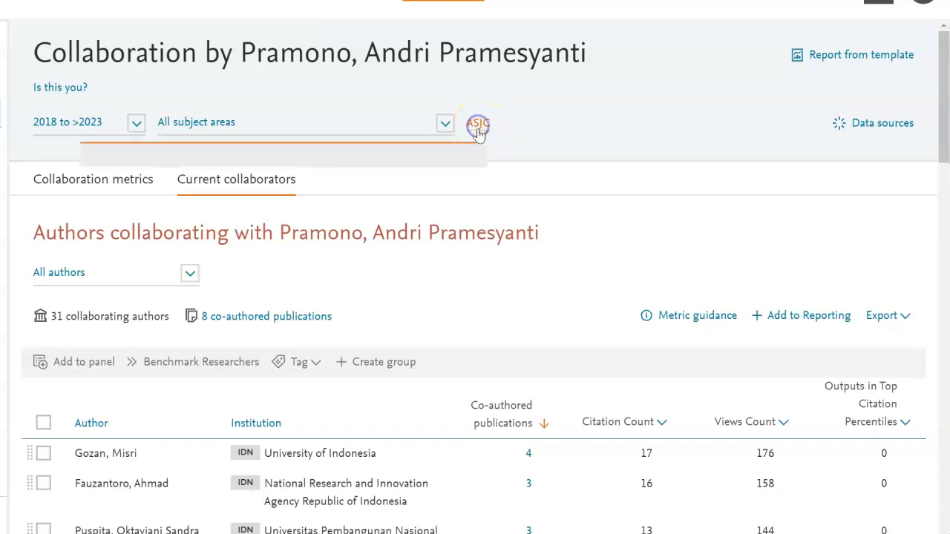
{"action": "scroll", "coordinate": [222, 334], "scroll_direction": "down", "scroll_amount": 2}
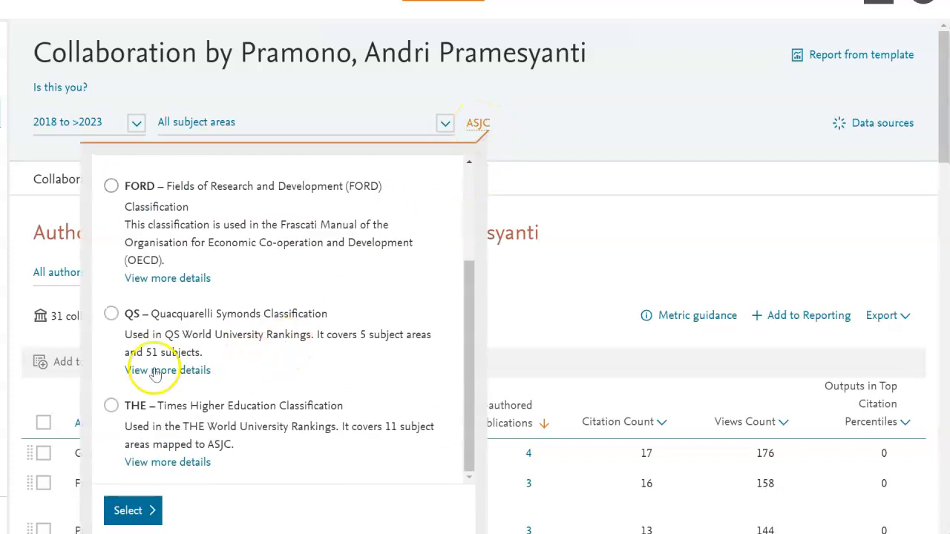
{"action": "left_click", "coordinate": [111, 313]}
{"action": "left_click", "coordinate": [133, 510]}
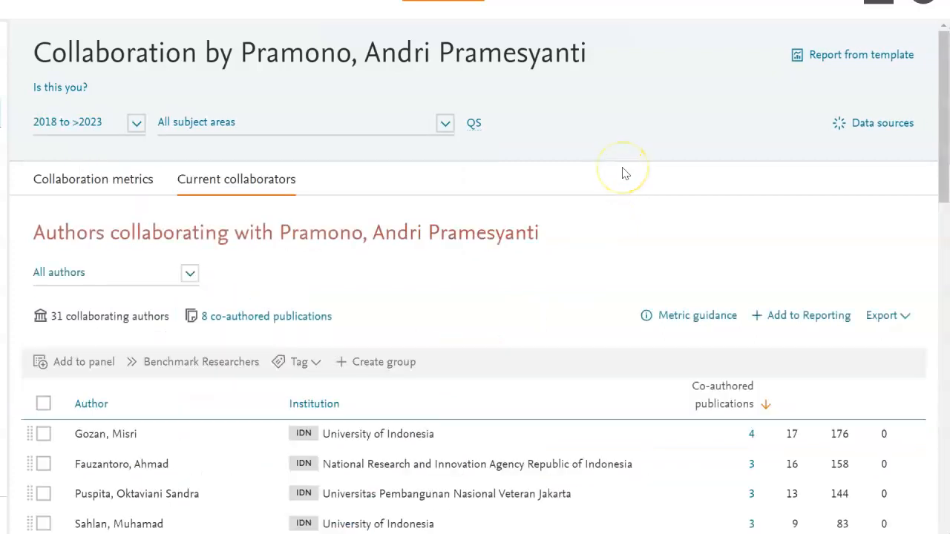
- Examine the whole list of collaborating authors under the QS classification, including their institutions and citation metrics
{"action": "scroll", "coordinate": [624, 173], "scroll_direction": "down", "scroll_amount": 1}
{"action": "scroll", "coordinate": [623, 173], "scroll_direction": "down", "scroll_amount": 1}
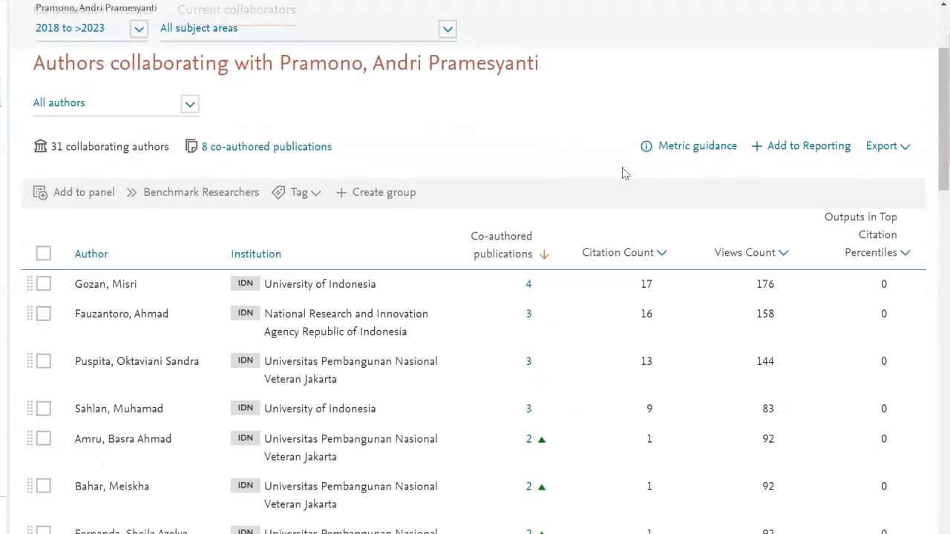
{"action": "scroll", "coordinate": [624, 172], "scroll_direction": "up", "scroll_amount": 2}
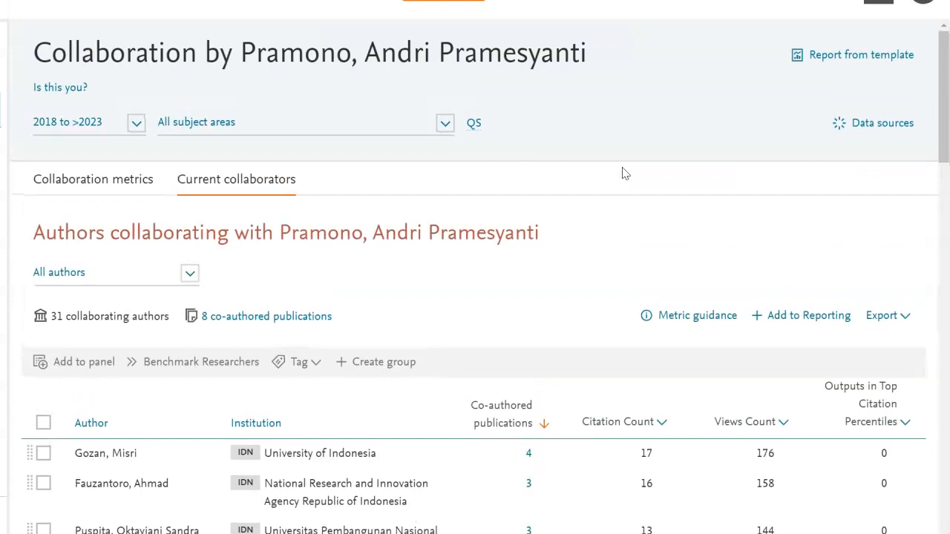
{"action": "scroll", "coordinate": [624, 173], "scroll_direction": "down", "scroll_amount": 10}
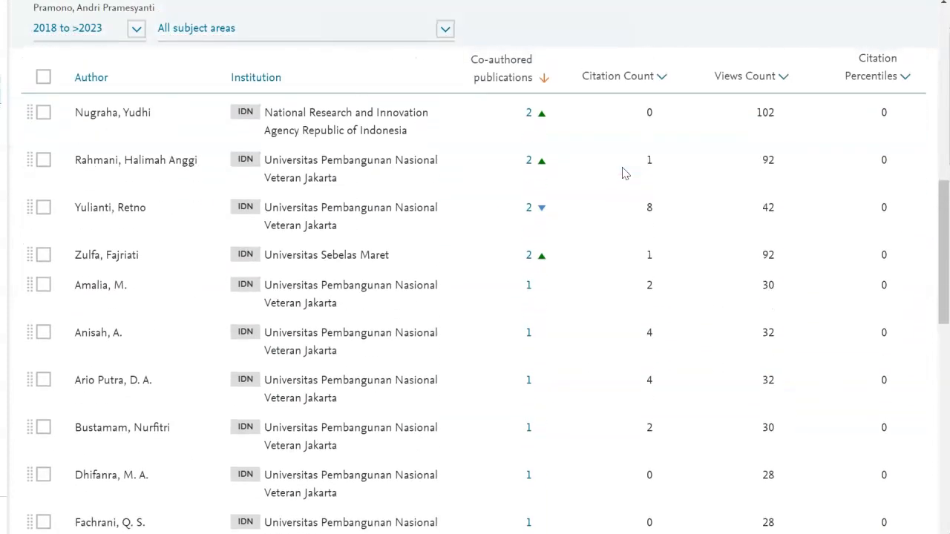
{"action": "scroll", "coordinate": [623, 173], "scroll_direction": "down", "scroll_amount": 15}
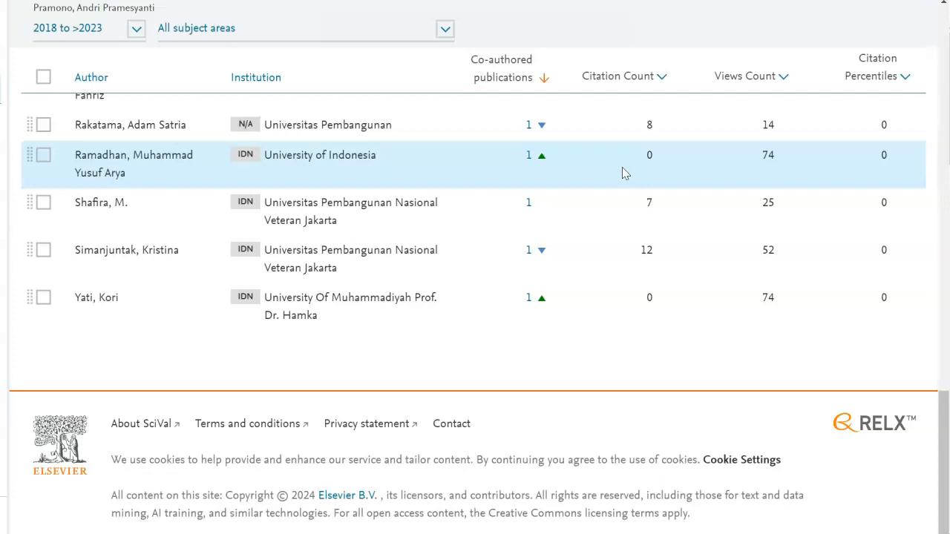
{"action": "scroll", "coordinate": [623, 170], "scroll_direction": "up", "scroll_amount": 5}
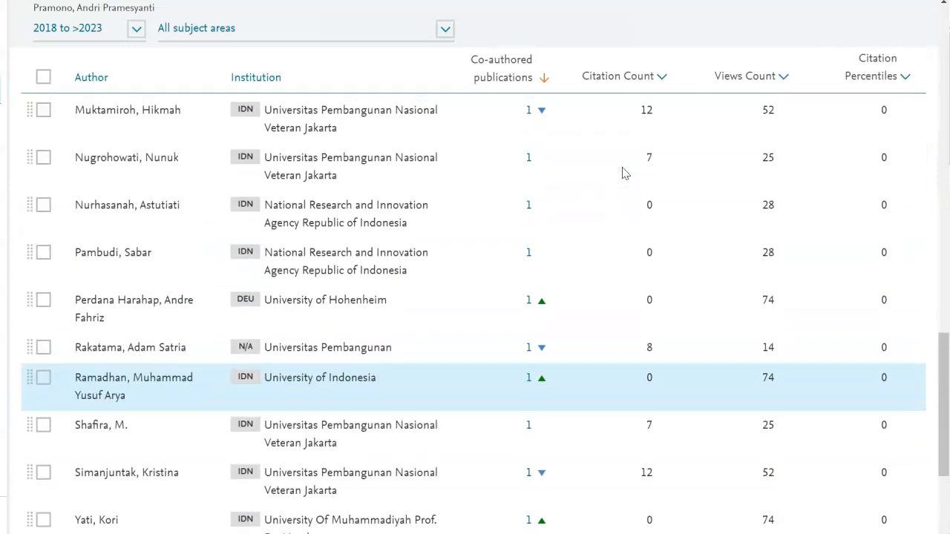
{"action": "scroll", "coordinate": [624, 172], "scroll_direction": "up", "scroll_amount": 2}
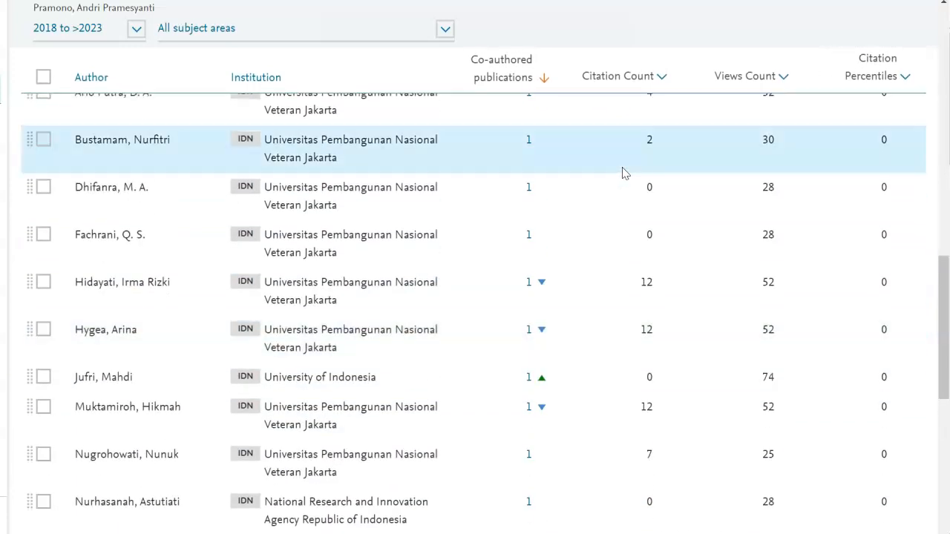
{"action": "scroll", "coordinate": [623, 172], "scroll_direction": "up", "scroll_amount": 6}
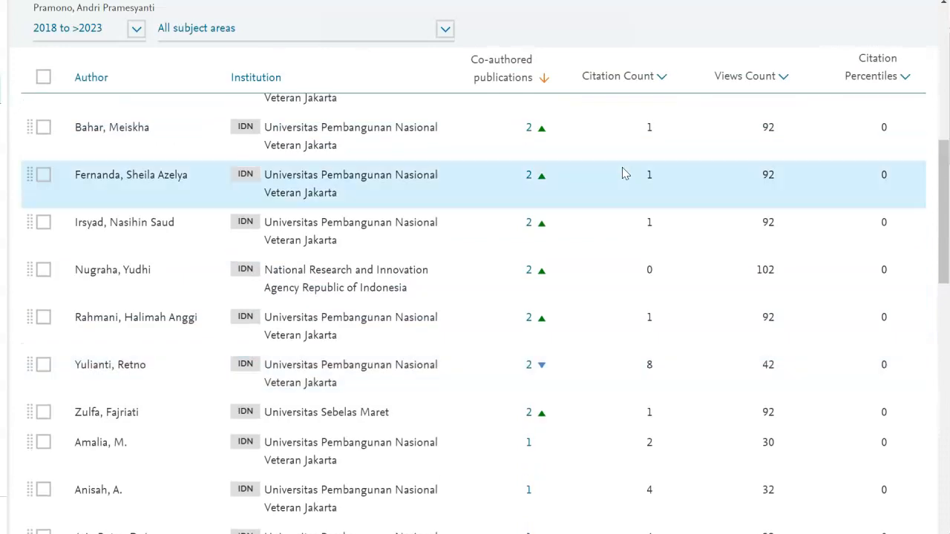
{"action": "scroll", "coordinate": [623, 173], "scroll_direction": "up", "scroll_amount": 5}
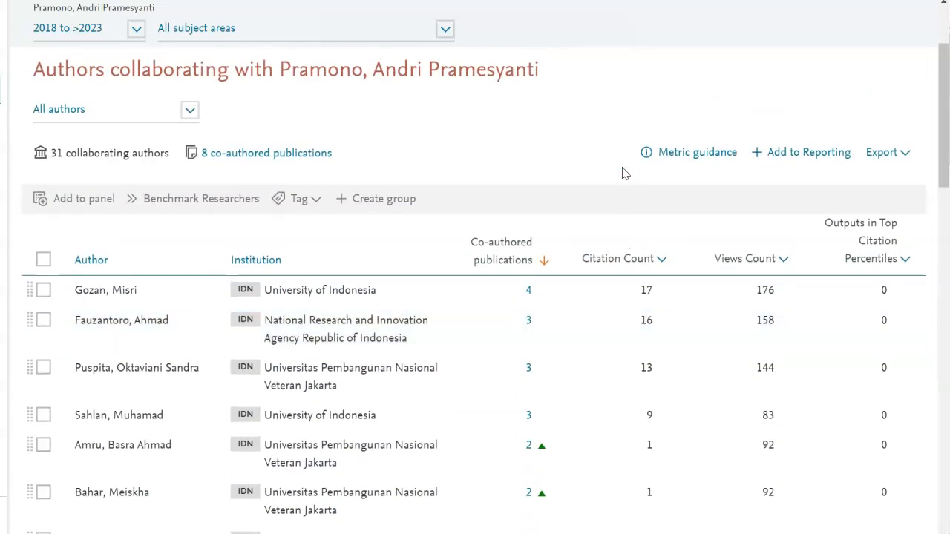
{"action": "scroll", "coordinate": [624, 172], "scroll_direction": "up", "scroll_amount": 1}
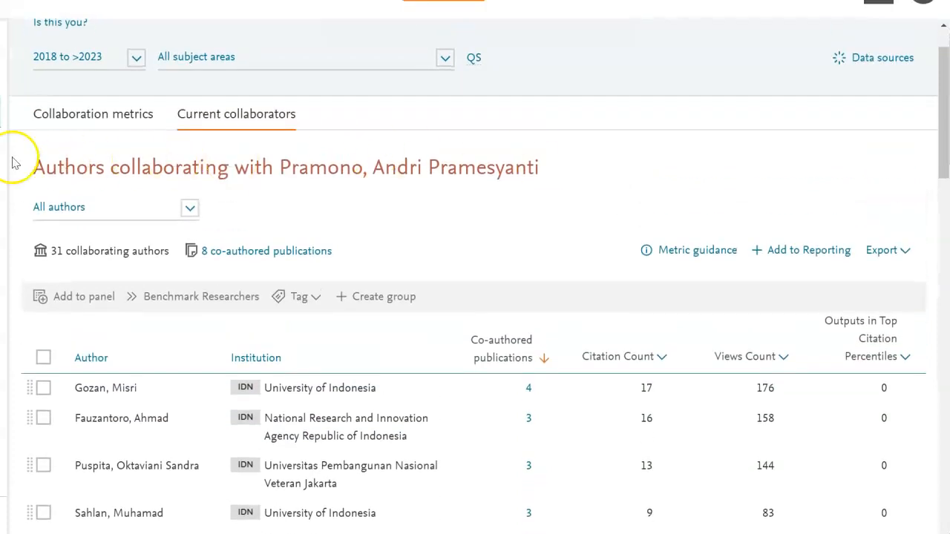
- Look over the QS subject areas offered as filters, close the list without choosing one, and review the collaborating authors
{"action": "left_click", "coordinate": [67, 119]}
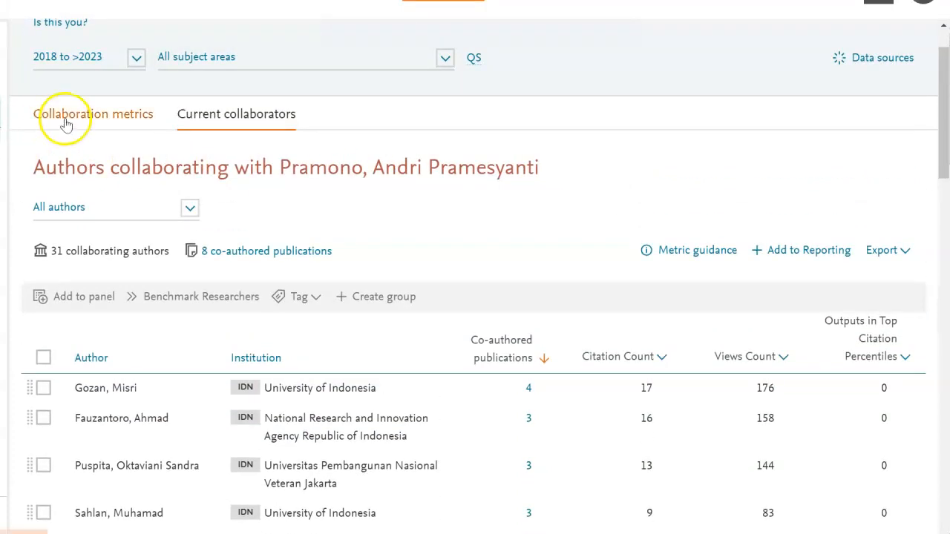
{"action": "scroll", "coordinate": [230, 189], "scroll_direction": "up", "scroll_amount": 1}
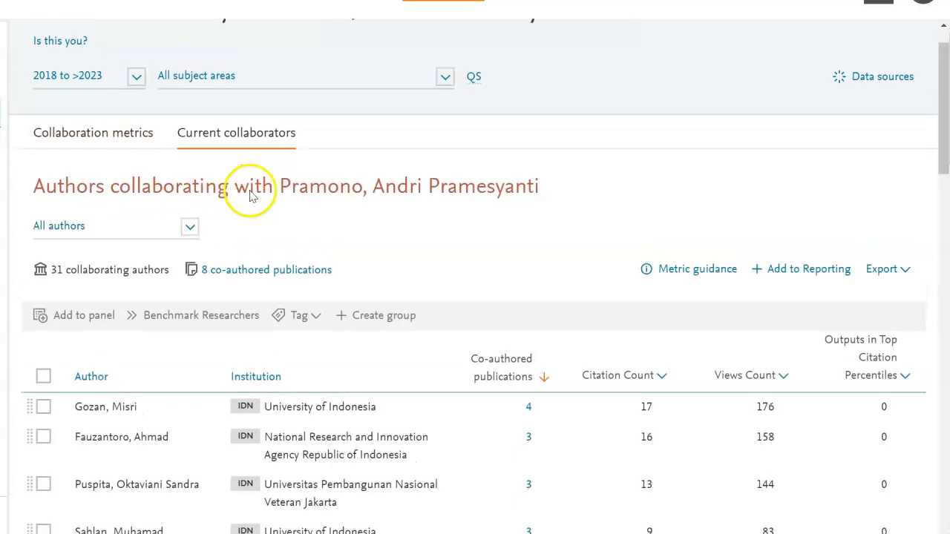
{"action": "left_click", "coordinate": [327, 132]}
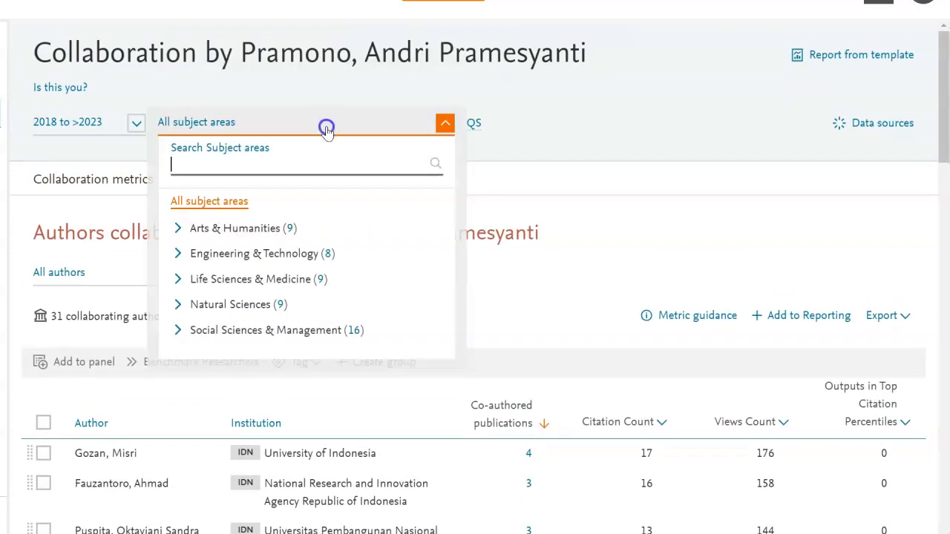
{"action": "left_click", "coordinate": [604, 161]}
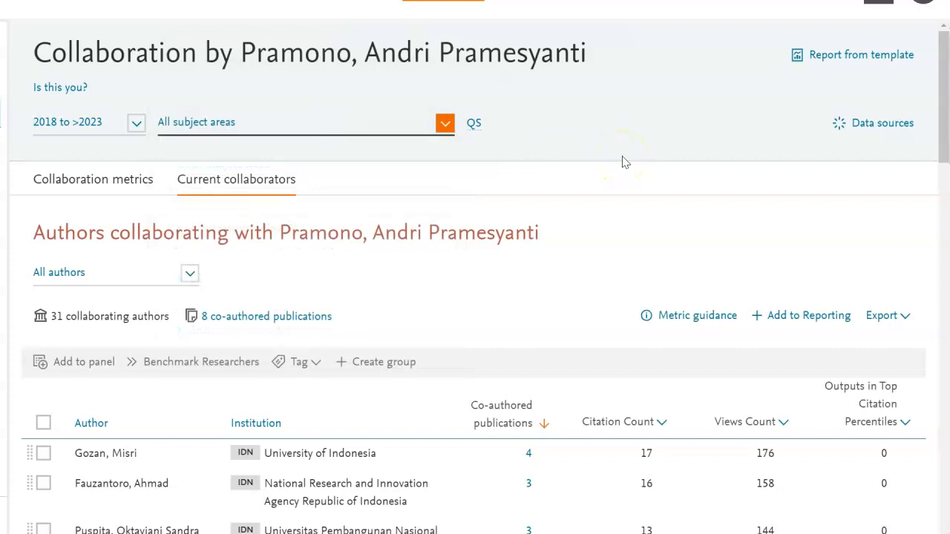
{"action": "scroll", "coordinate": [623, 162], "scroll_direction": "down", "scroll_amount": 2}
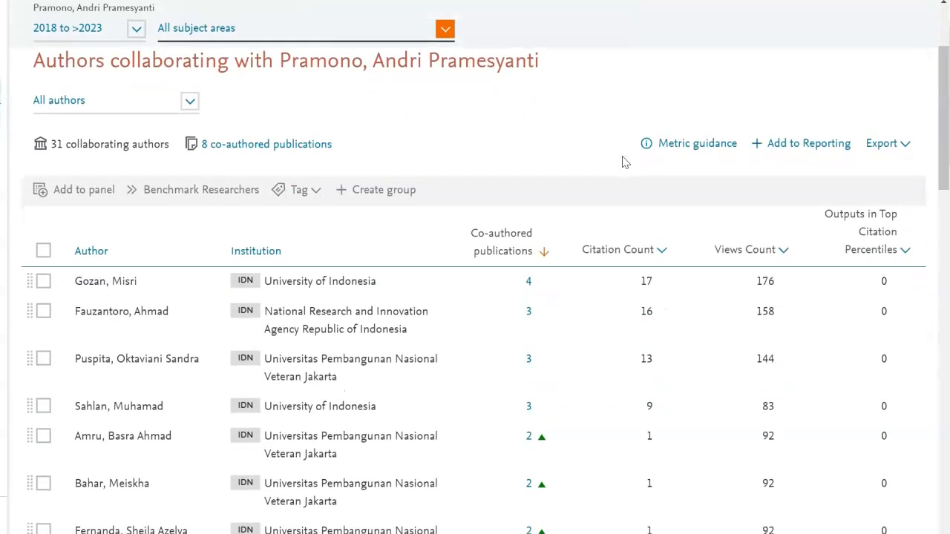
{"action": "scroll", "coordinate": [623, 162], "scroll_direction": "down", "scroll_amount": 2}
{"action": "scroll", "coordinate": [623, 162], "scroll_direction": "up", "scroll_amount": 3}
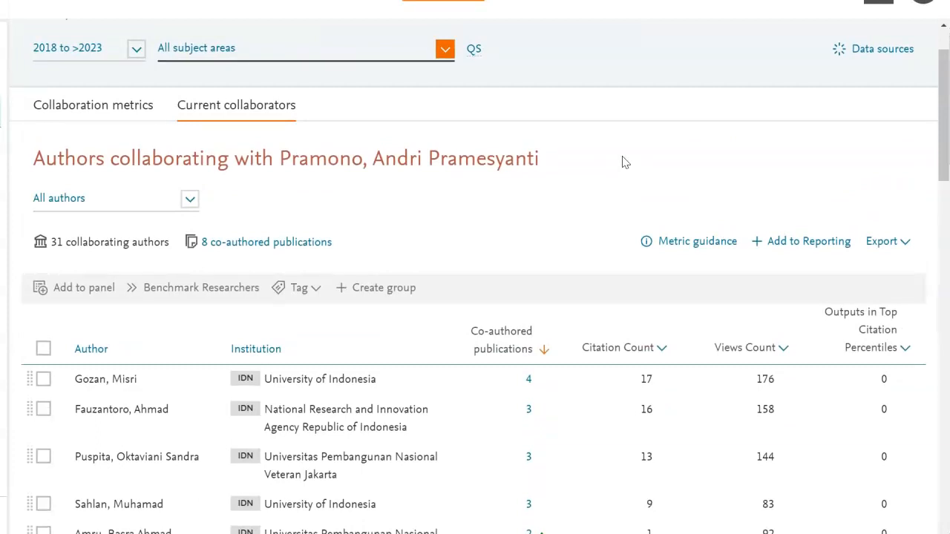
{"action": "scroll", "coordinate": [624, 161], "scroll_direction": "up", "scroll_amount": 1}
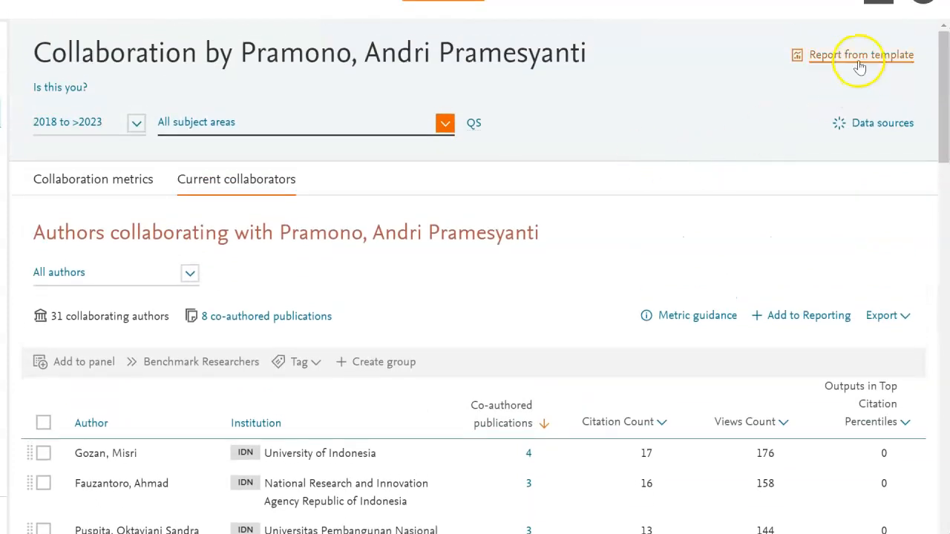
- Create a report for this researcher from the Researcher Benchmarking Report template, with the default name, metrics guidance and no additional entities
{"action": "left_click", "coordinate": [859, 65]}
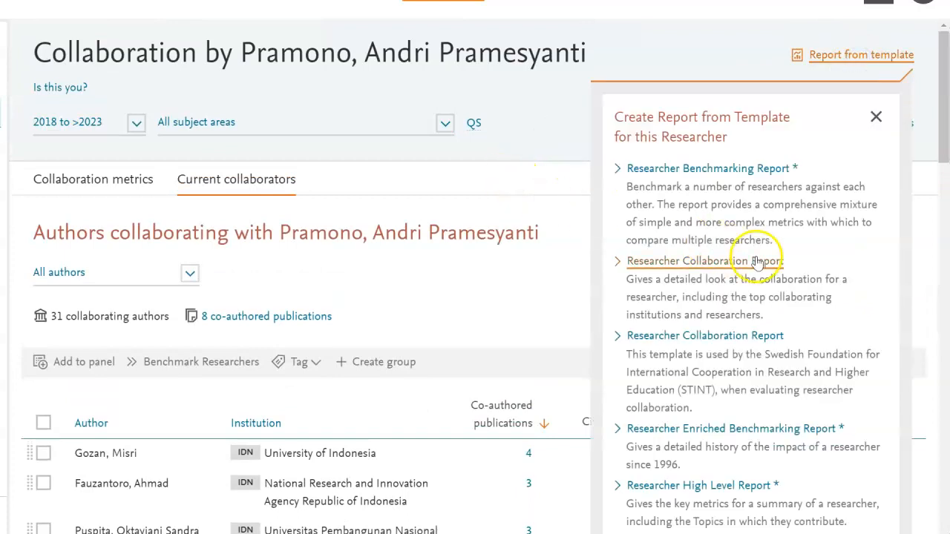
{"action": "scroll", "coordinate": [783, 284], "scroll_direction": "down", "scroll_amount": 2}
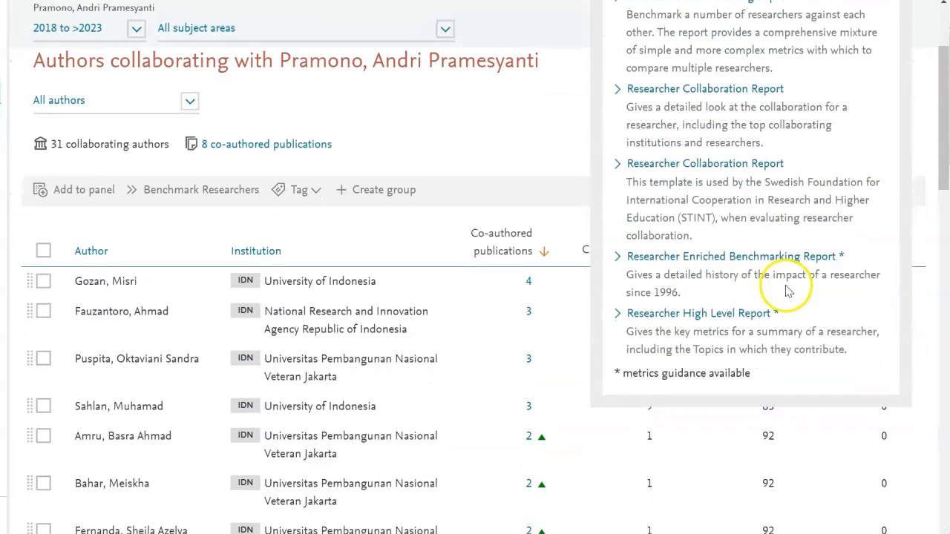
{"action": "scroll", "coordinate": [789, 291], "scroll_direction": "up", "scroll_amount": 2}
{"action": "scroll", "coordinate": [789, 278], "scroll_direction": "down", "scroll_amount": 1}
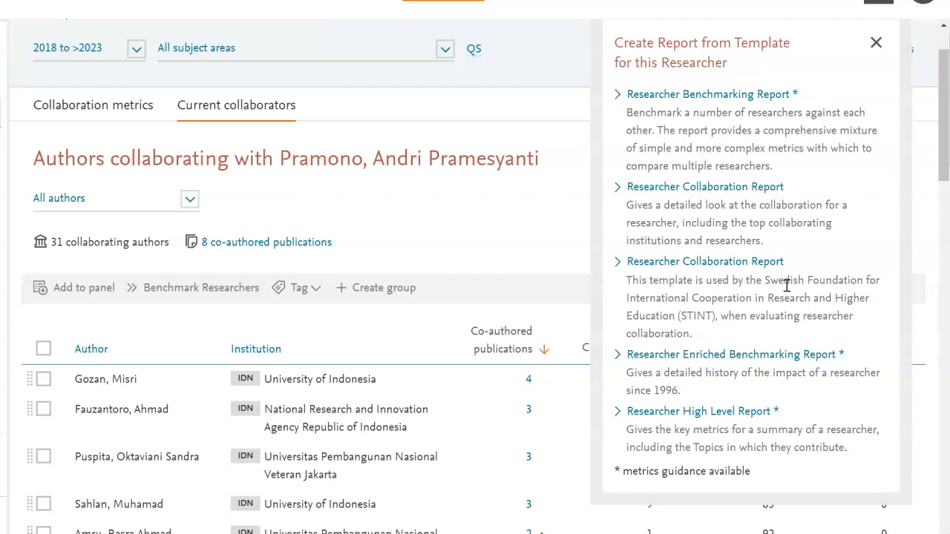
{"action": "left_click", "coordinate": [762, 105]}
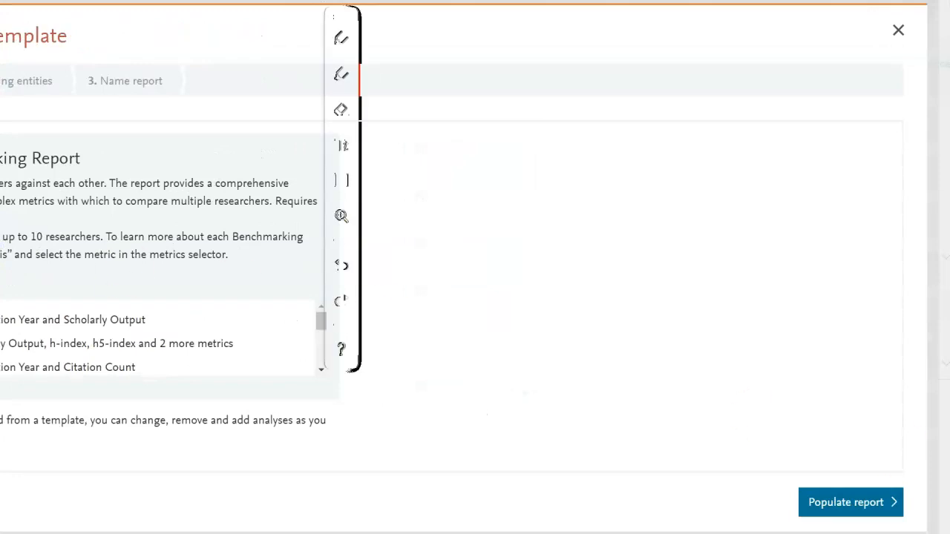
{"action": "left_click", "coordinate": [841, 502]}
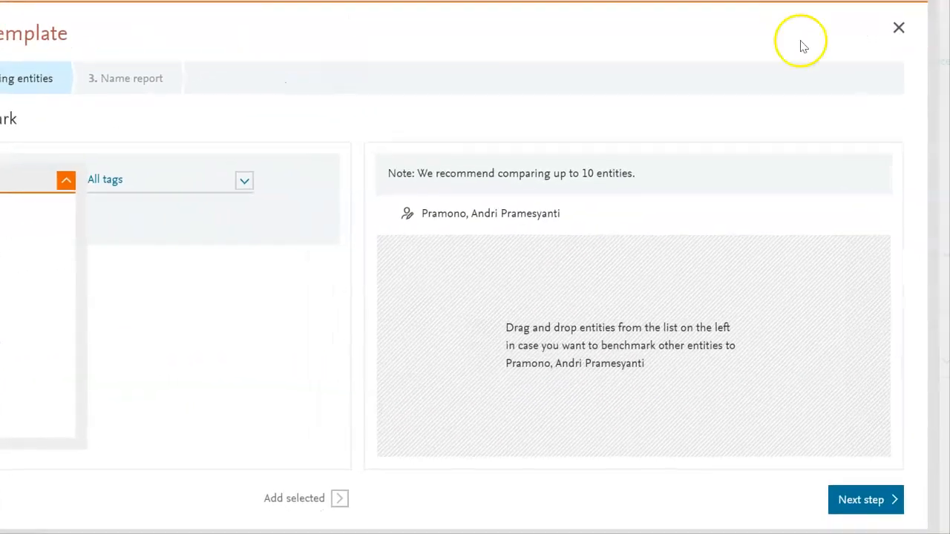
{"action": "left_click", "coordinate": [859, 507]}
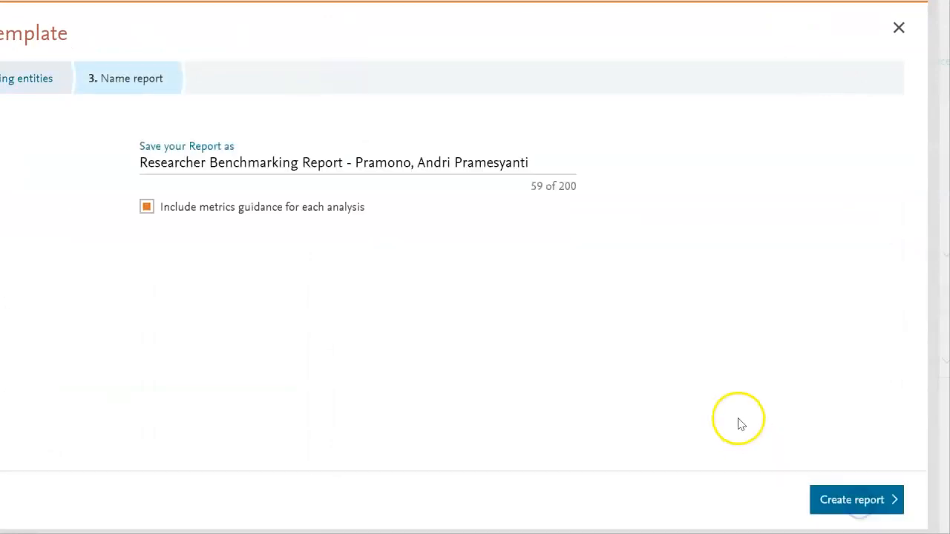
{"action": "left_click", "coordinate": [858, 501]}
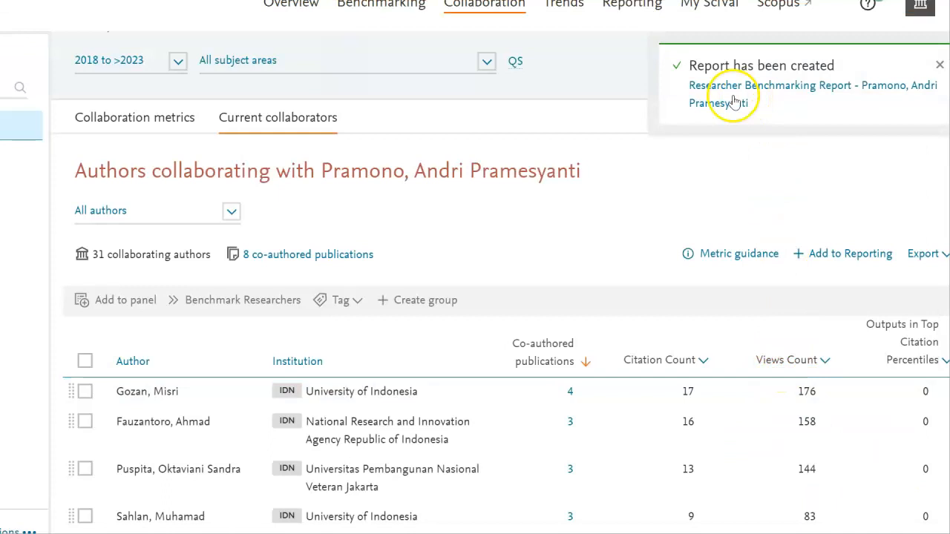
- Open the newly created benchmarking report and view its h-index metrics table and its Citation Count and Publication Year chart
{"action": "left_click", "coordinate": [728, 86]}
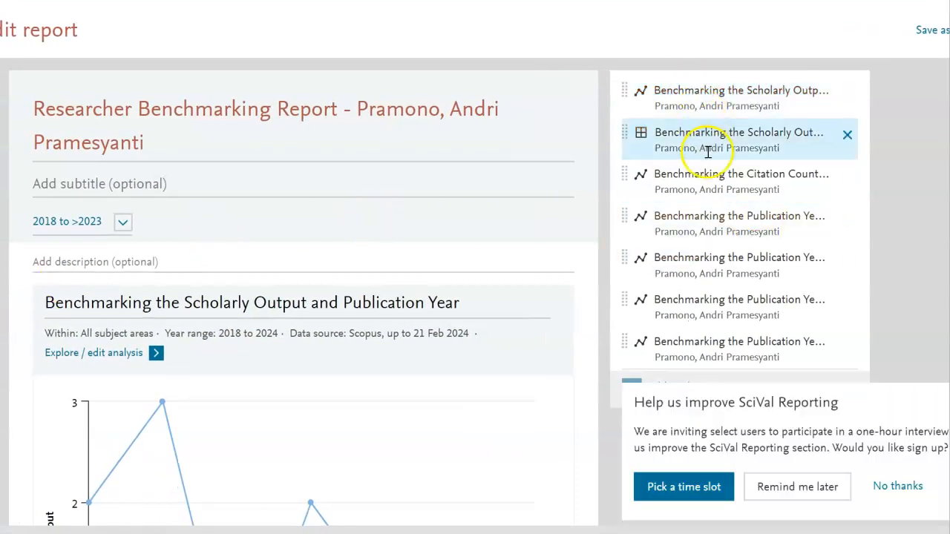
{"action": "left_click", "coordinate": [705, 129]}
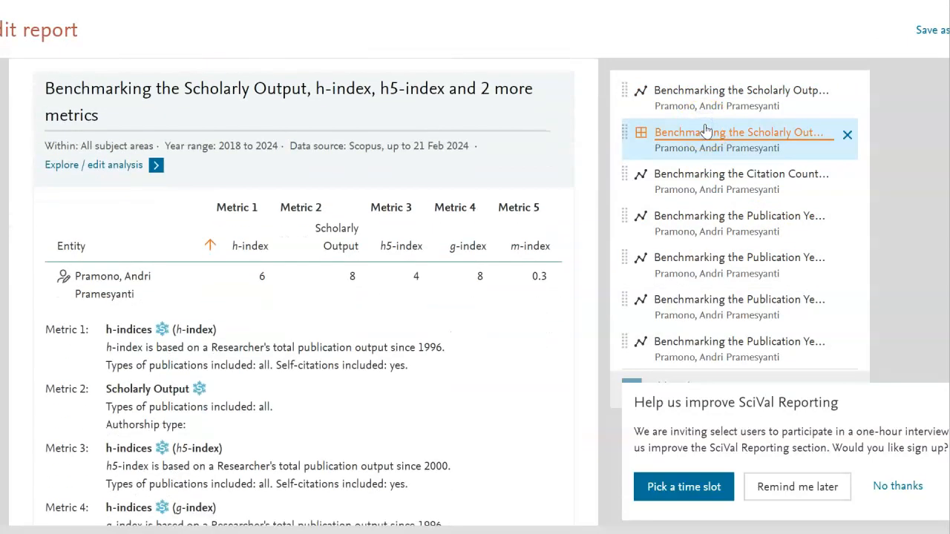
{"action": "left_click", "coordinate": [711, 182]}
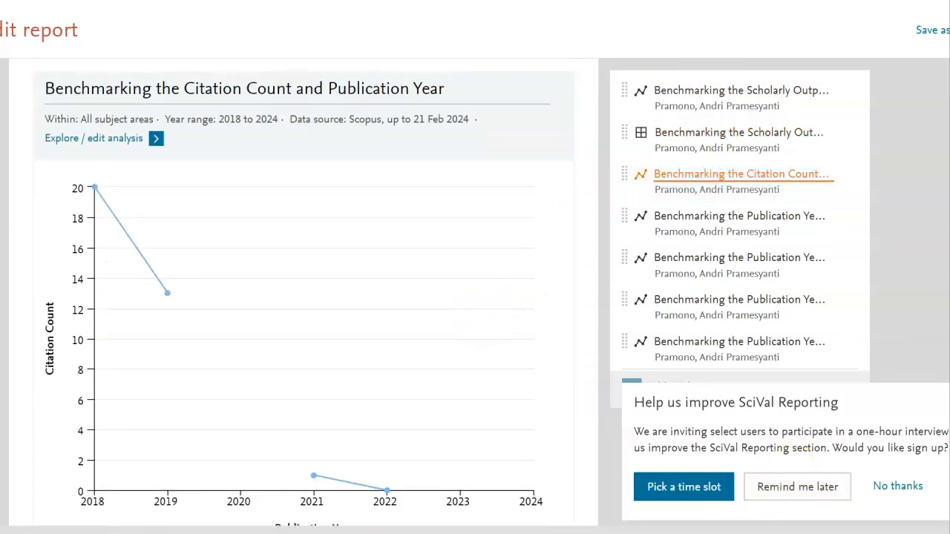
- Postpone the SciVal Reporting interview invitation and examine the report's citation count and Top 10% Citation Percentiles analyses, including the metric explanations
{"action": "left_click", "coordinate": [797, 487]}
{"action": "scroll", "coordinate": [423, 377], "scroll_direction": "down", "scroll_amount": 4}
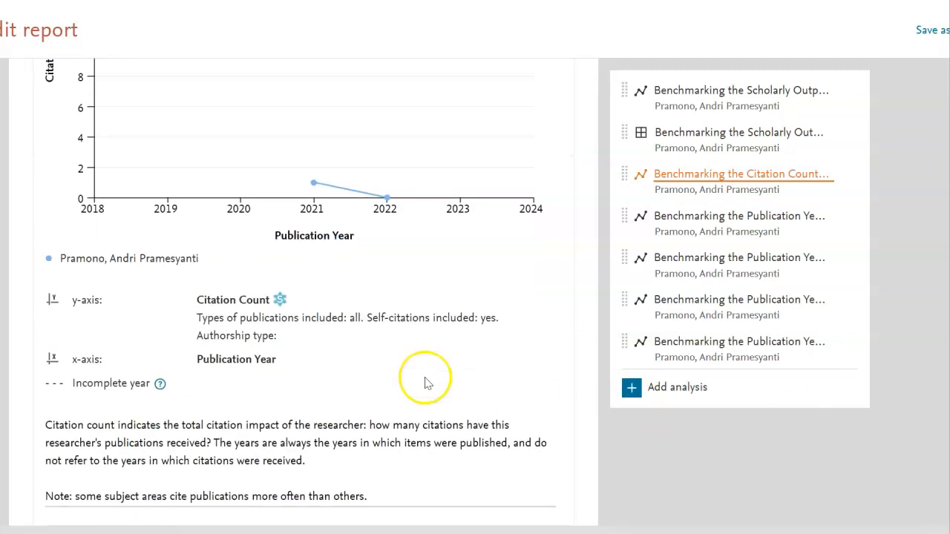
{"action": "scroll", "coordinate": [425, 383], "scroll_direction": "down", "scroll_amount": 5}
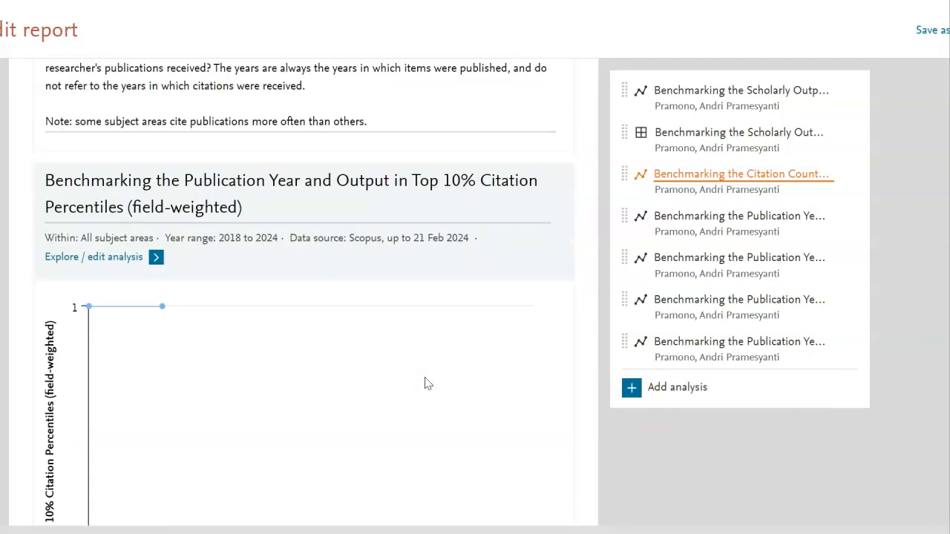
{"action": "scroll", "coordinate": [425, 383], "scroll_direction": "down", "scroll_amount": 2}
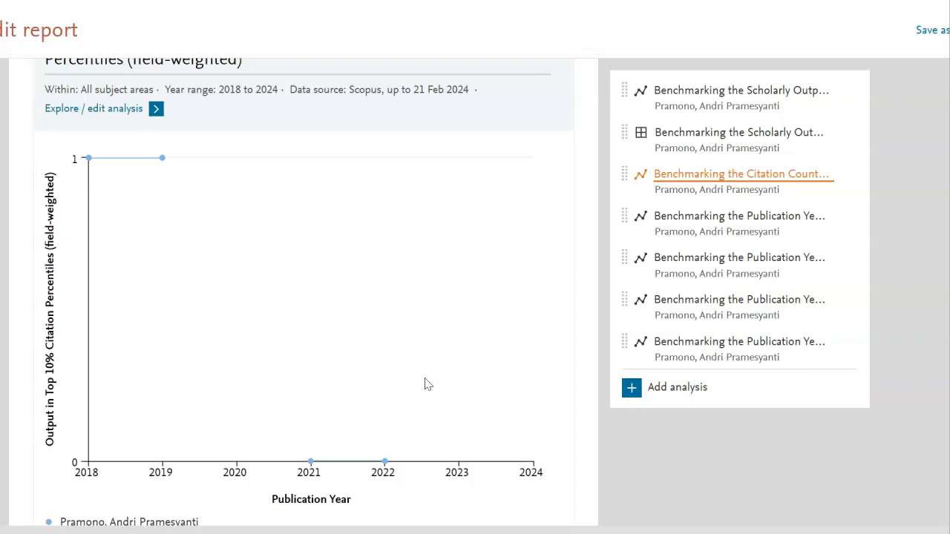
{"action": "left_click", "coordinate": [426, 380]}
{"action": "left_click", "coordinate": [425, 379]}
{"action": "scroll", "coordinate": [427, 383], "scroll_direction": "up", "scroll_amount": 15}
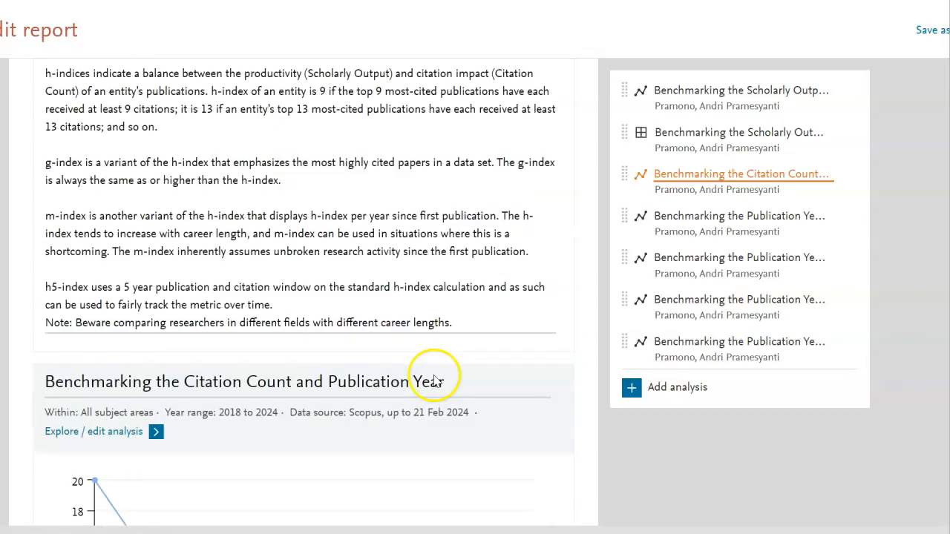
{"action": "scroll", "coordinate": [435, 381], "scroll_direction": "up", "scroll_amount": 6}
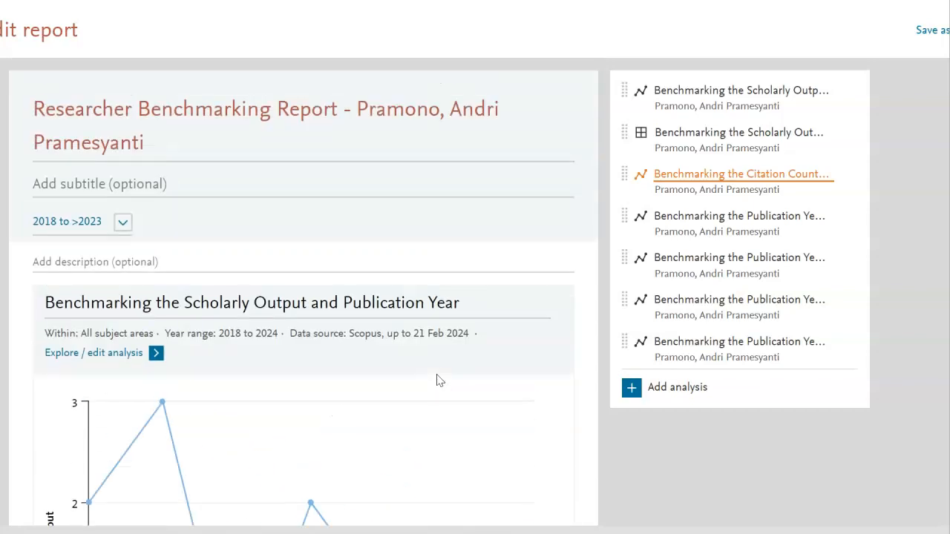